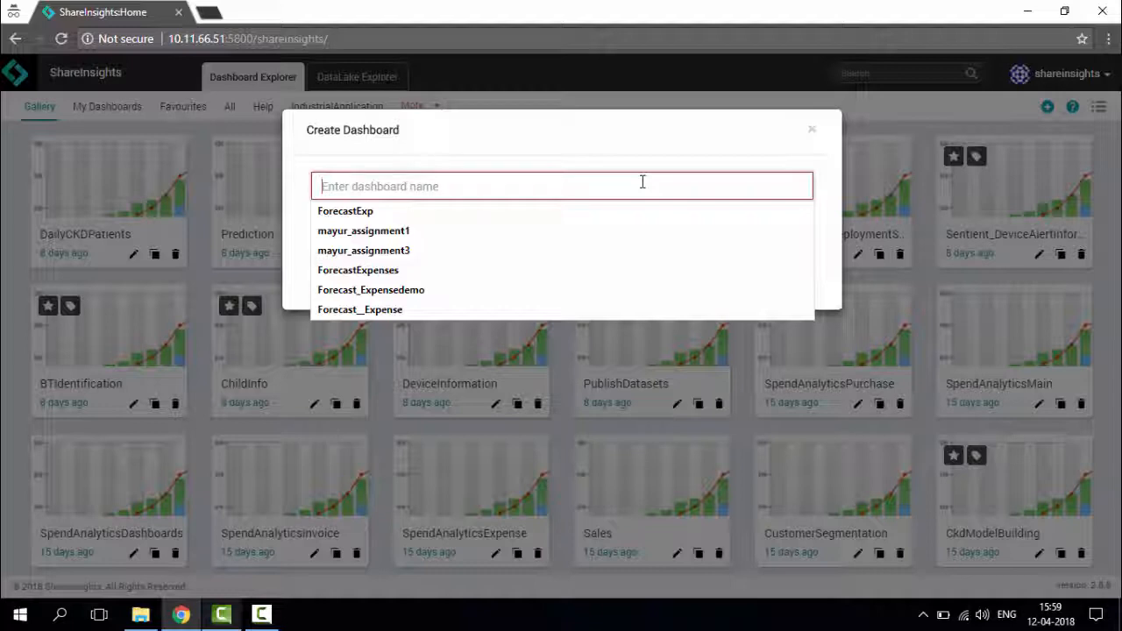
Step: Create a new dashboard named StarbucksGeoAnalysis123
{"action": "type", "text": "StarbucksGeo"}
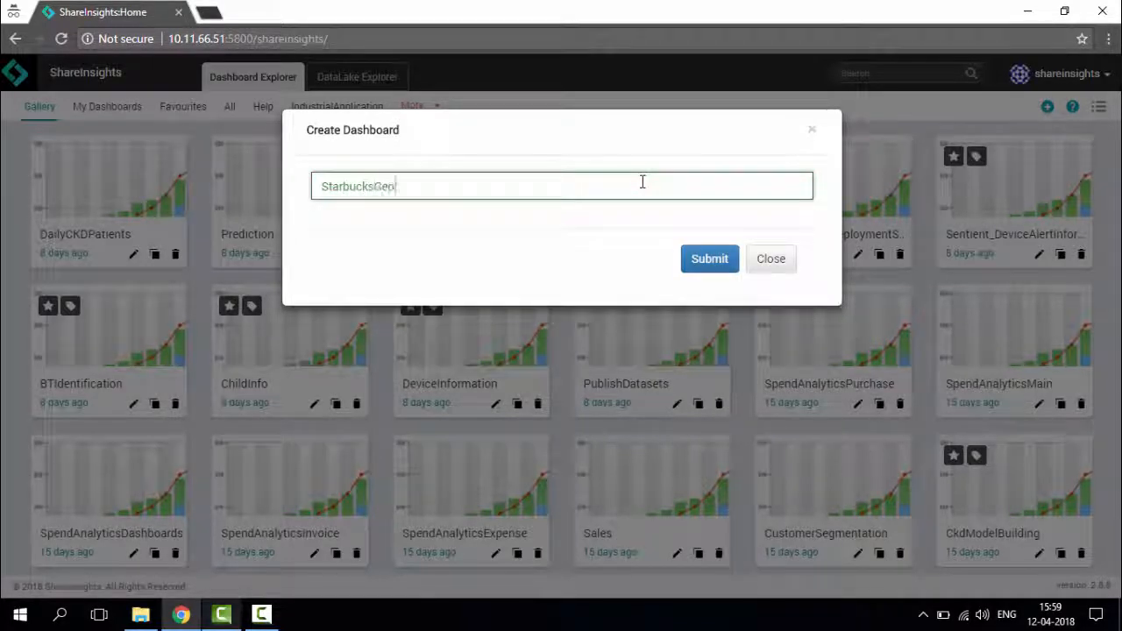
{"action": "type", "text": "Analysis"}
{"action": "key", "text": "Return"}
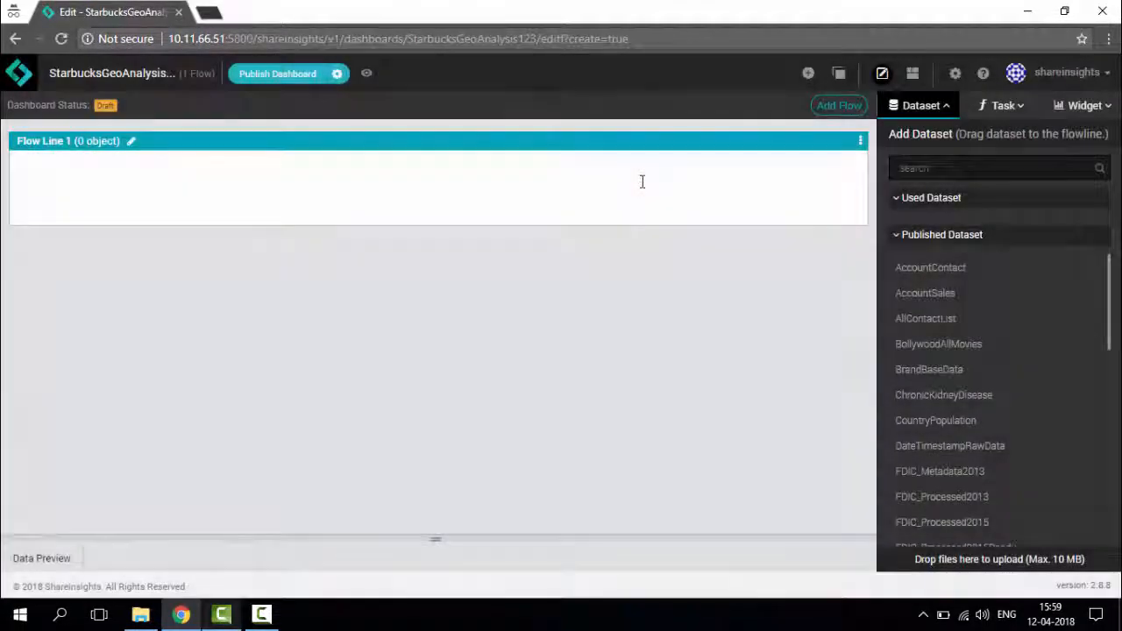
Step: Search the published datasets for "star" and add StarbucksStoresWorldwide to Flow Line 1
{"action": "left_click", "coordinate": [917, 167]}
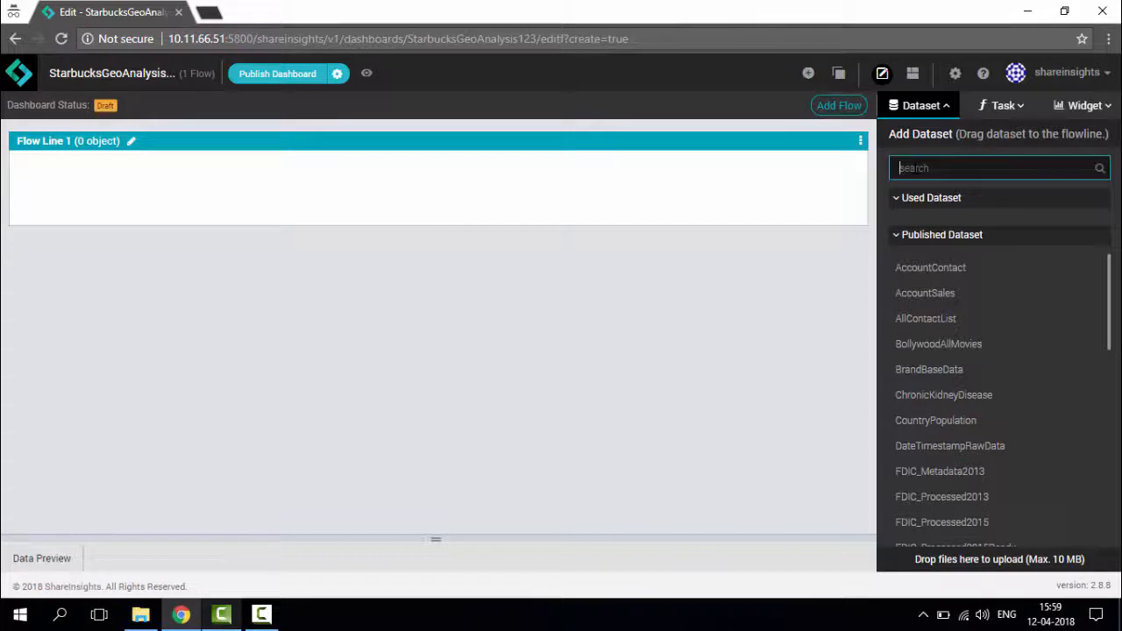
{"action": "type", "text": "star"}
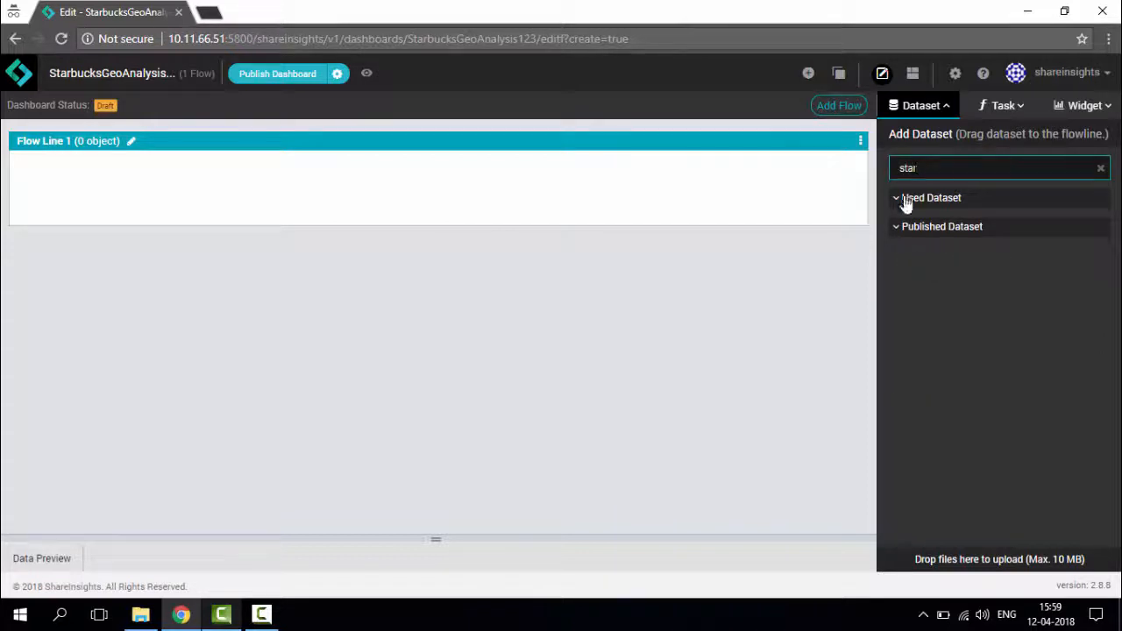
{"action": "left_click", "coordinate": [897, 228]}
{"action": "left_click", "coordinate": [899, 168]}
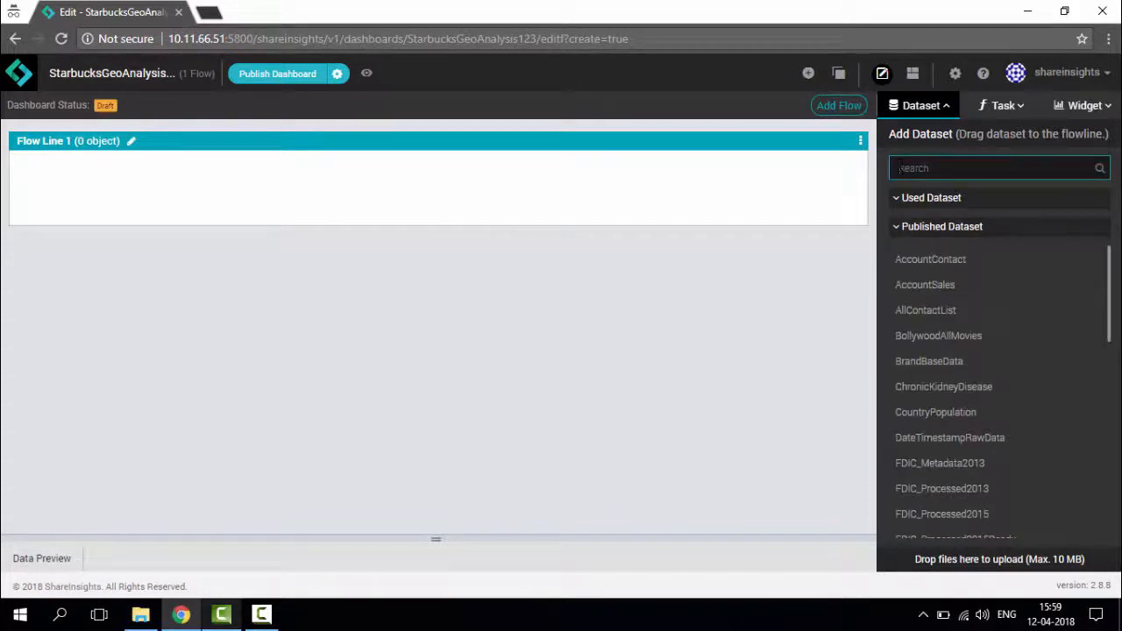
{"action": "type", "text": "star"}
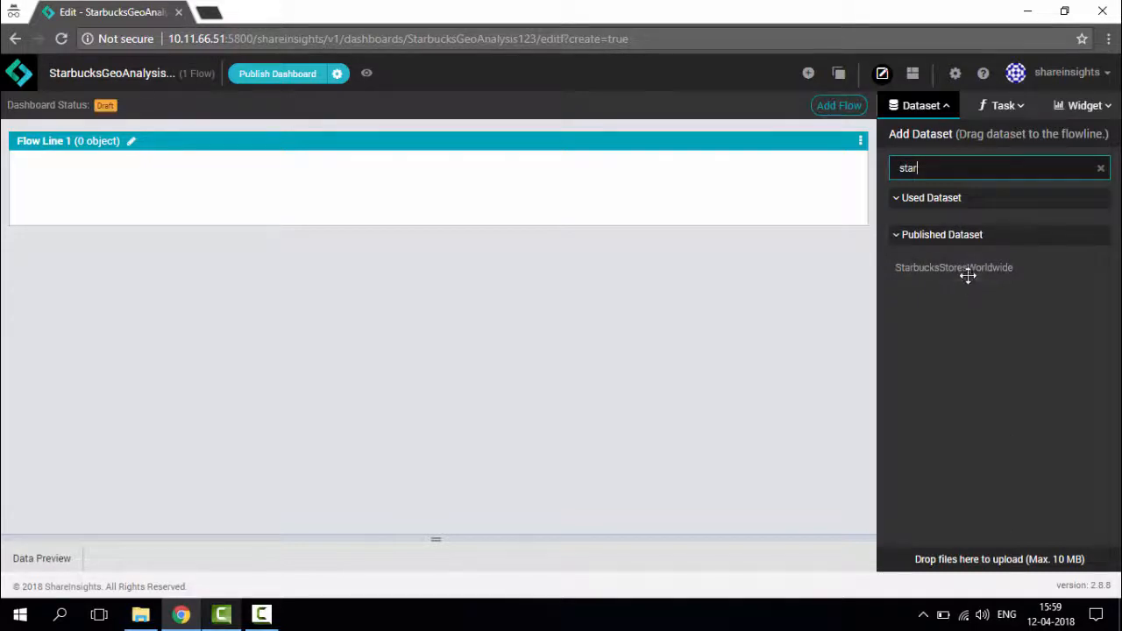
{"action": "left_click_drag", "start_coordinate": [967, 276], "coordinate": [409, 200]}
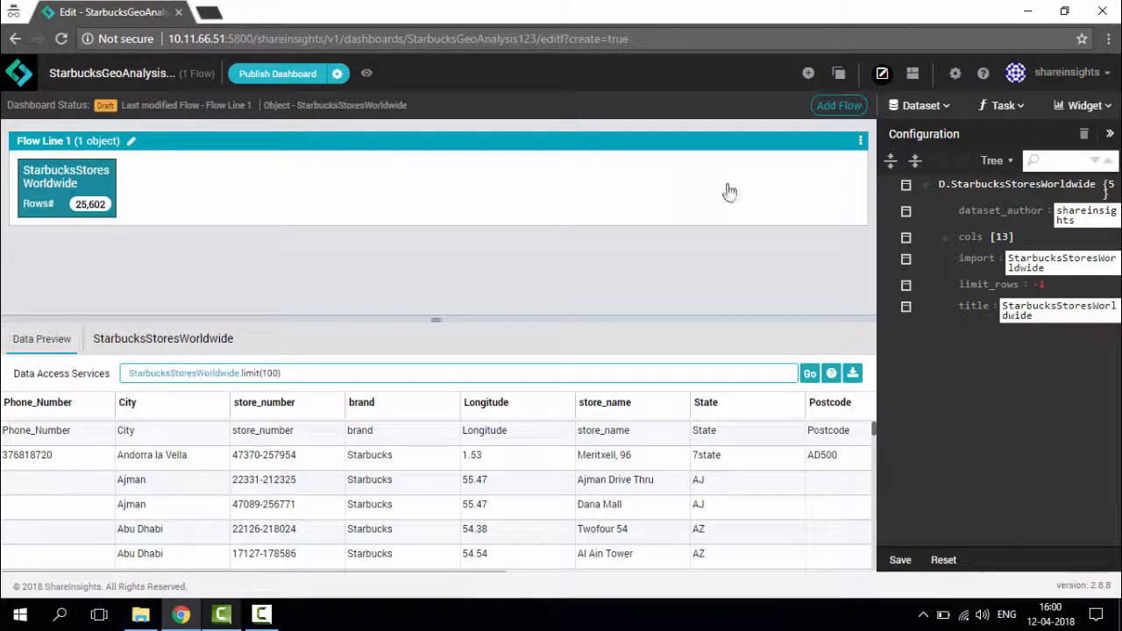
Step: Search the datasets for "coun" and add CountryPopulation to Flow Line 1 after StarbucksStoresWorldwide
{"action": "left_click", "coordinate": [921, 106]}
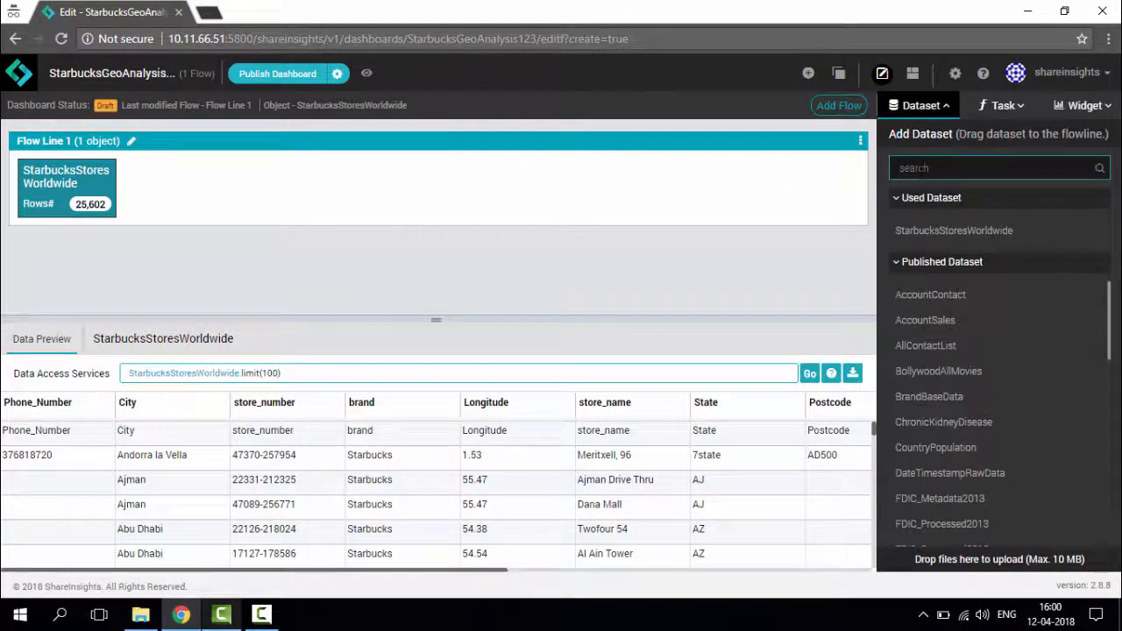
{"action": "type", "text": "coun"}
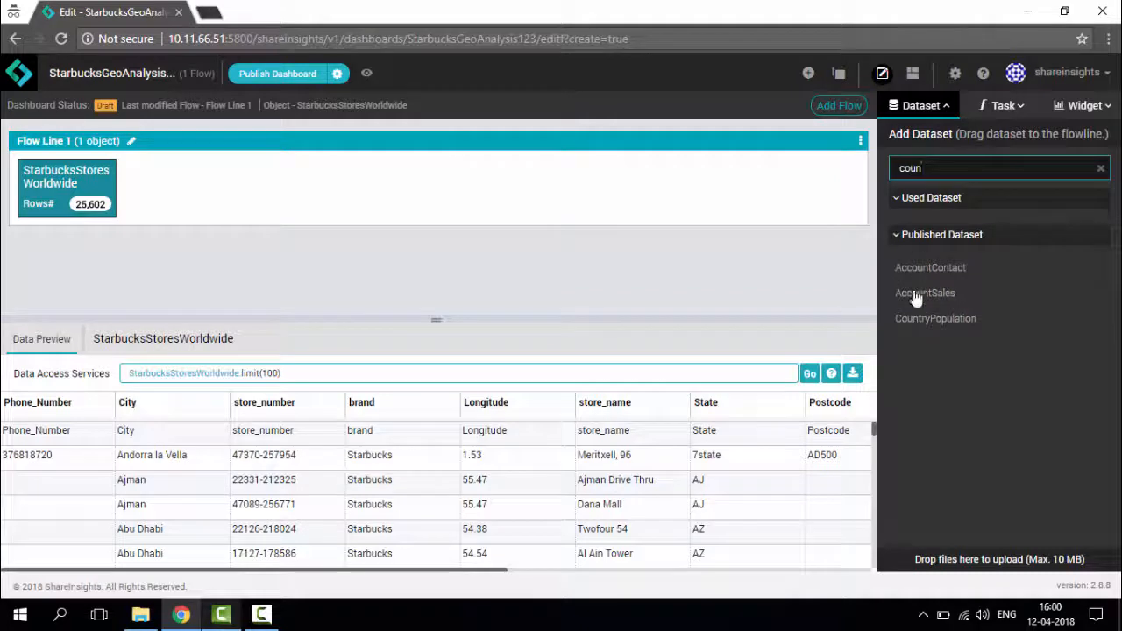
{"action": "left_click_drag", "start_coordinate": [927, 318], "coordinate": [272, 198]}
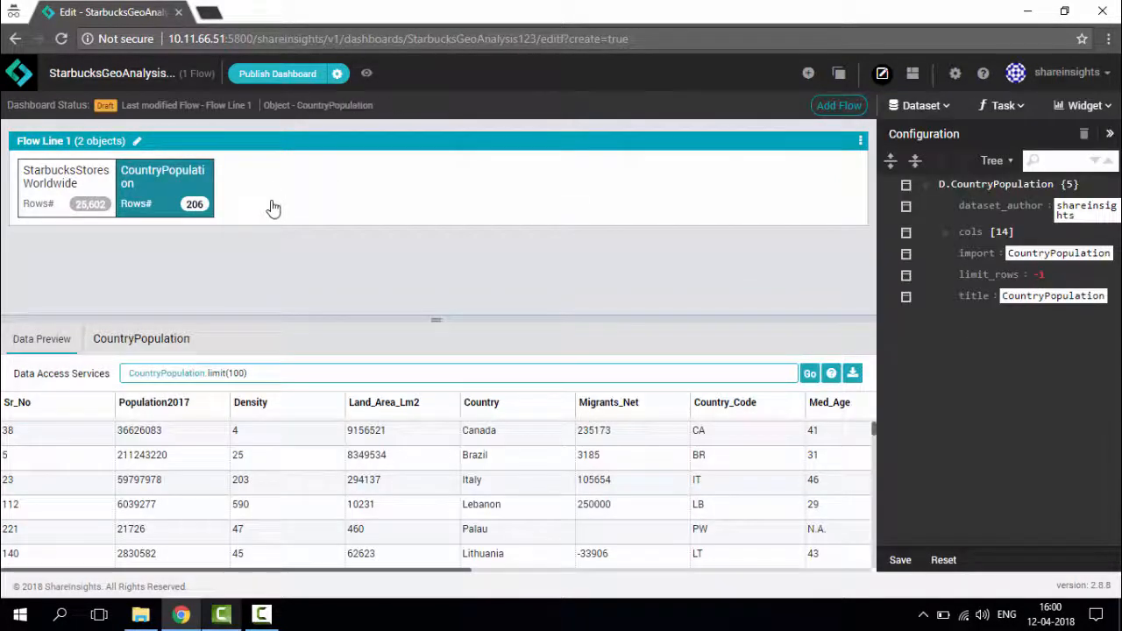
Step: Add a join task after the two datasets, match them on Country_Code from both, and save the configuration
{"action": "left_click", "coordinate": [997, 105]}
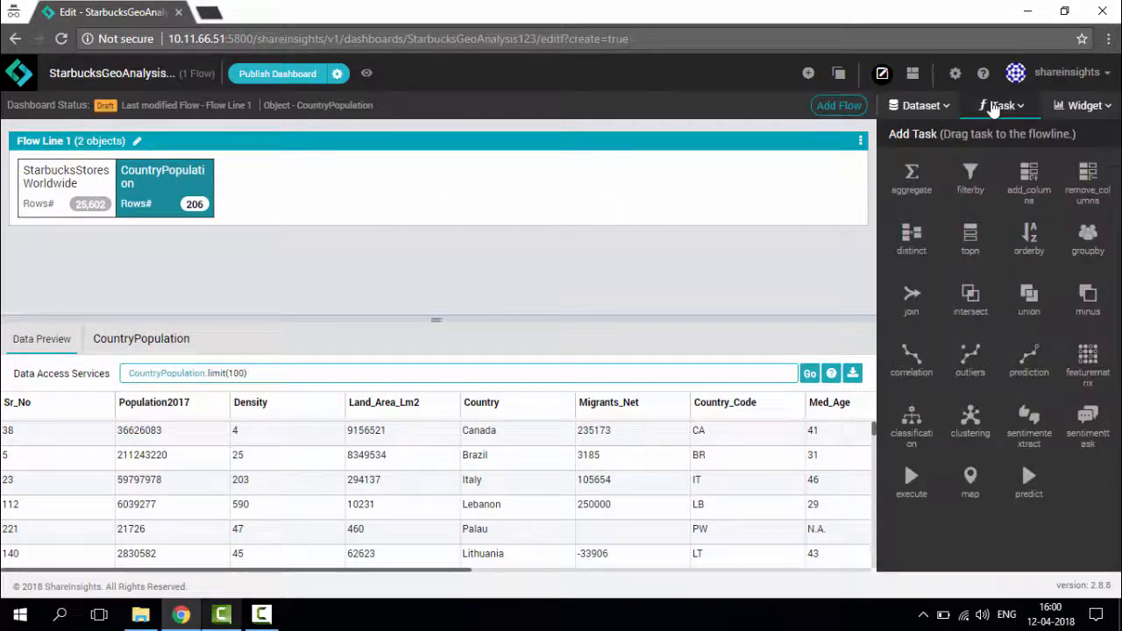
{"action": "left_click_drag", "start_coordinate": [920, 298], "coordinate": [316, 188]}
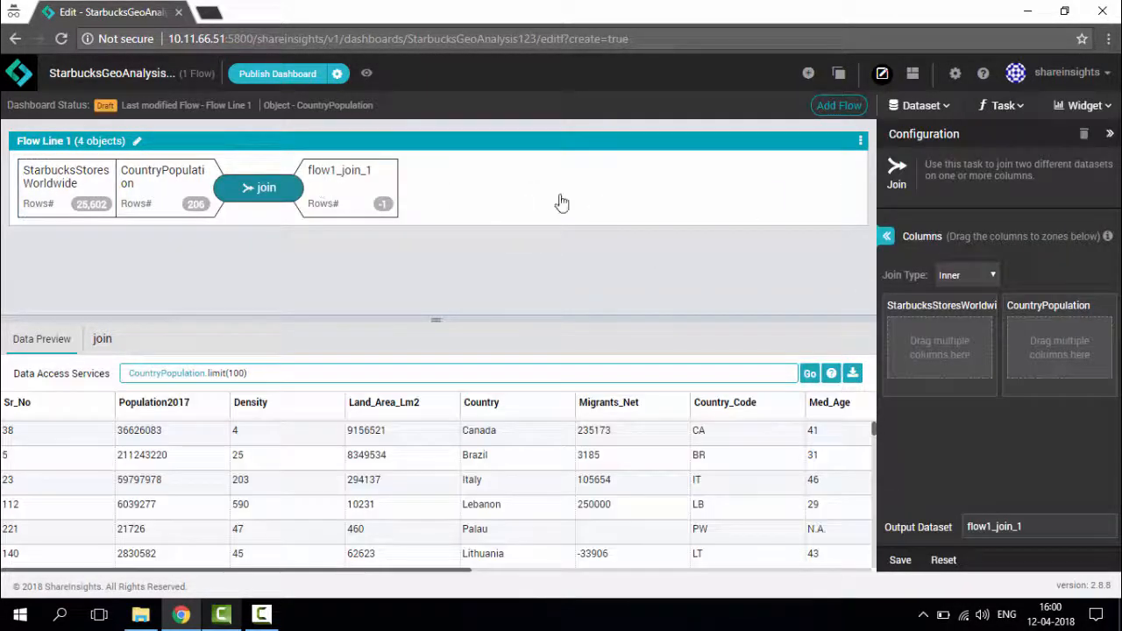
{"action": "left_click", "coordinate": [887, 237]}
{"action": "left_click_drag", "start_coordinate": [815, 260], "coordinate": [951, 342]}
{"action": "left_click", "coordinate": [828, 163]}
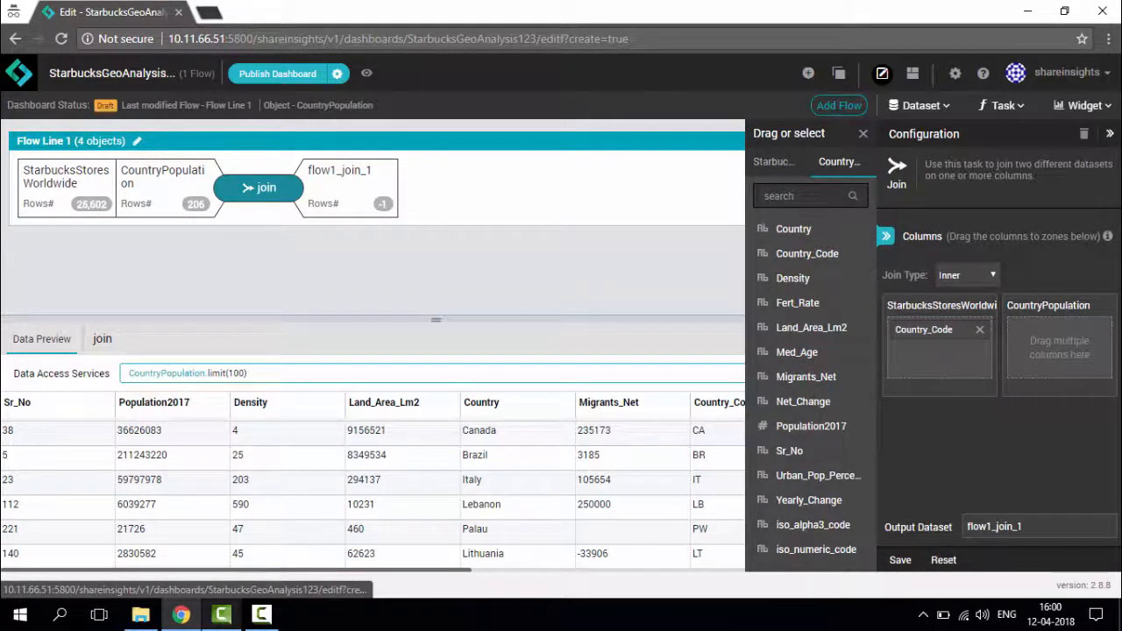
{"action": "left_click_drag", "start_coordinate": [821, 255], "coordinate": [1074, 349]}
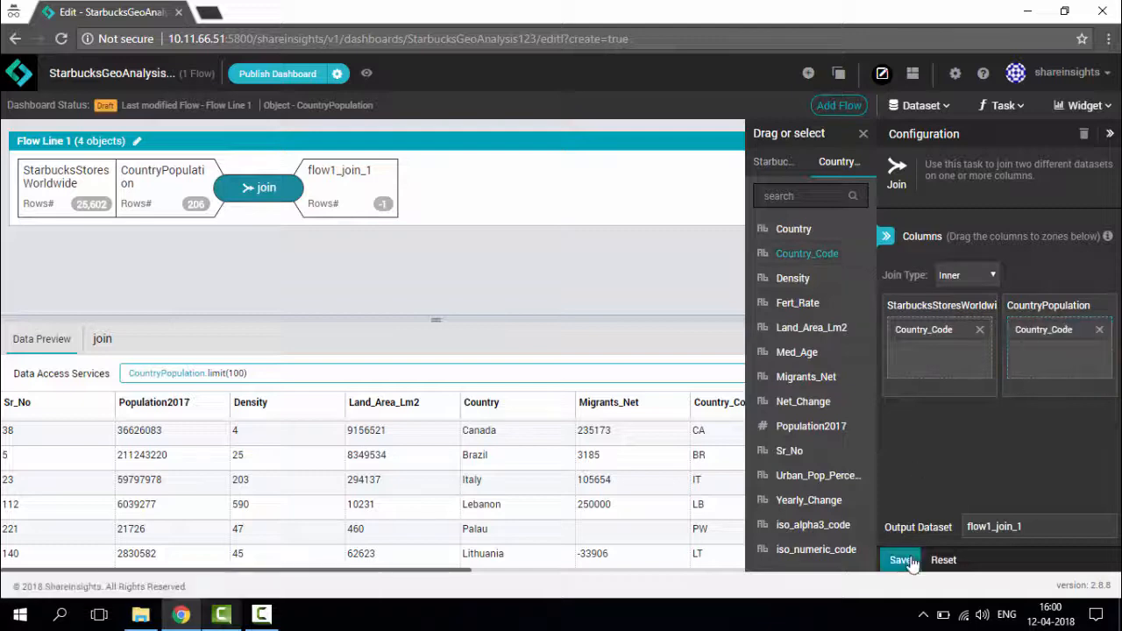
{"action": "left_click", "coordinate": [900, 559]}
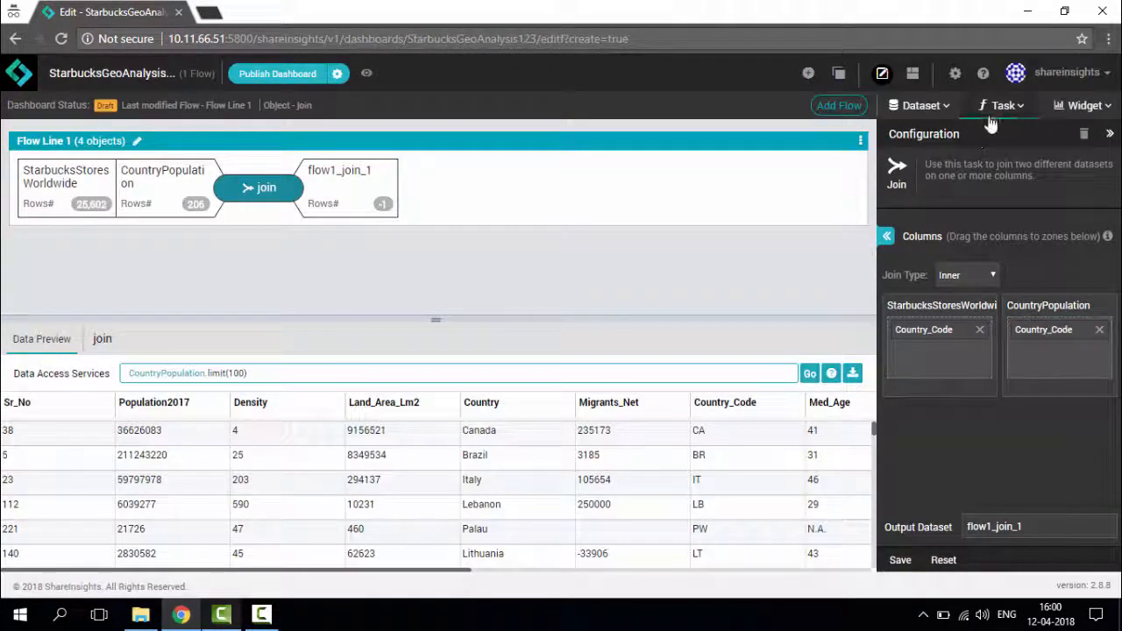
Step: Add a groupby task after the join output and group the data by City and Country
{"action": "left_click", "coordinate": [1002, 105]}
{"action": "left_click_drag", "start_coordinate": [1084, 244], "coordinate": [447, 191]}
{"action": "left_click_drag", "start_coordinate": [788, 230], "coordinate": [929, 302]}
{"action": "left_click_drag", "start_coordinate": [791, 256], "coordinate": [934, 338]}
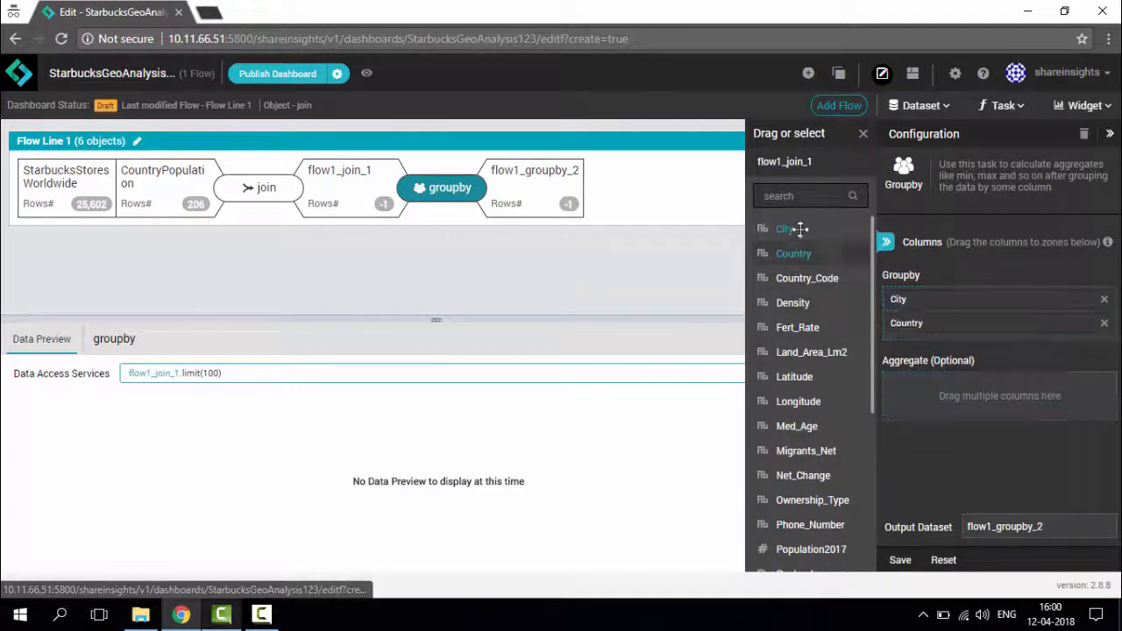
Step: Aggregate the groupby task by count of store_name and sum of Population2017, and save it
{"action": "left_click", "coordinate": [793, 196]}
{"action": "type", "text": "store"}
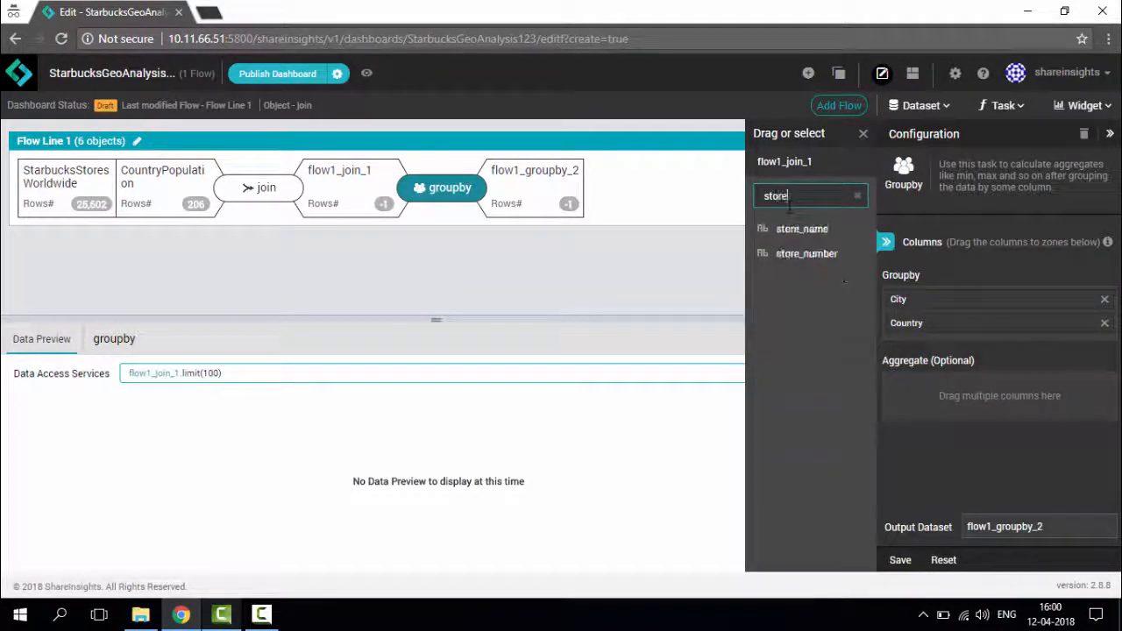
{"action": "left_click_drag", "start_coordinate": [802, 229], "coordinate": [938, 399]}
{"action": "key", "text": "ctrl+a"}
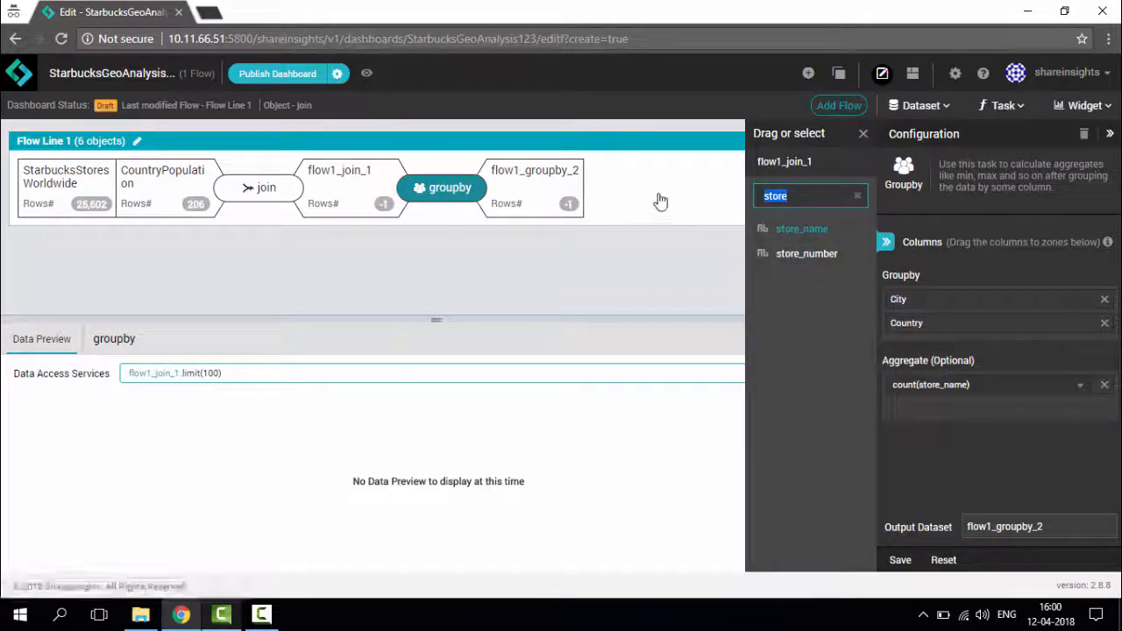
{"action": "type", "text": "popu"}
{"action": "left_click_drag", "start_coordinate": [821, 228], "coordinate": [1039, 409]}
{"action": "left_click", "coordinate": [903, 561]}
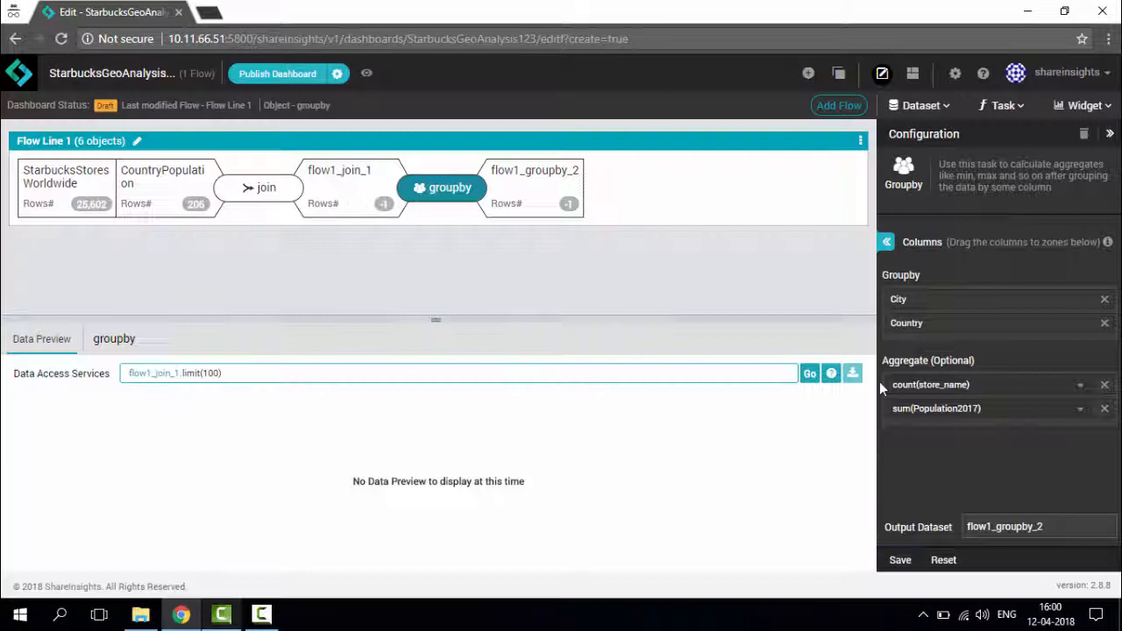
Step: Add an add_columns task after the groupby output and name its output column StorePerCapita
{"action": "left_click", "coordinate": [1001, 105]}
{"action": "left_click_drag", "start_coordinate": [1019, 194], "coordinate": [636, 221]}
{"action": "left_click", "coordinate": [986, 298]}
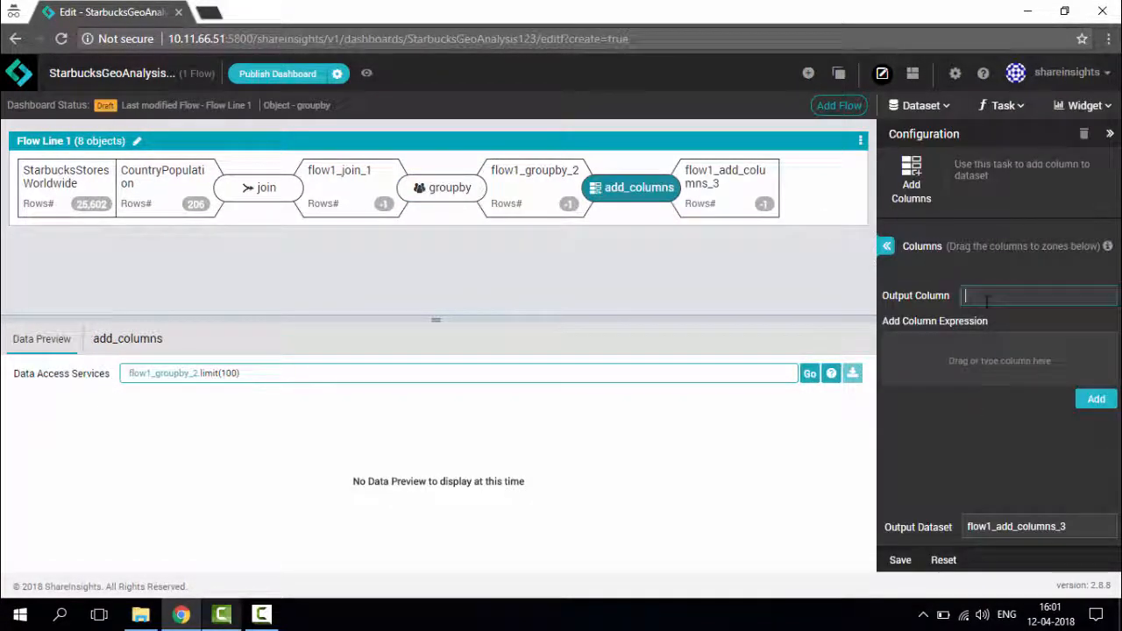
{"action": "type", "text": "StorePer"}
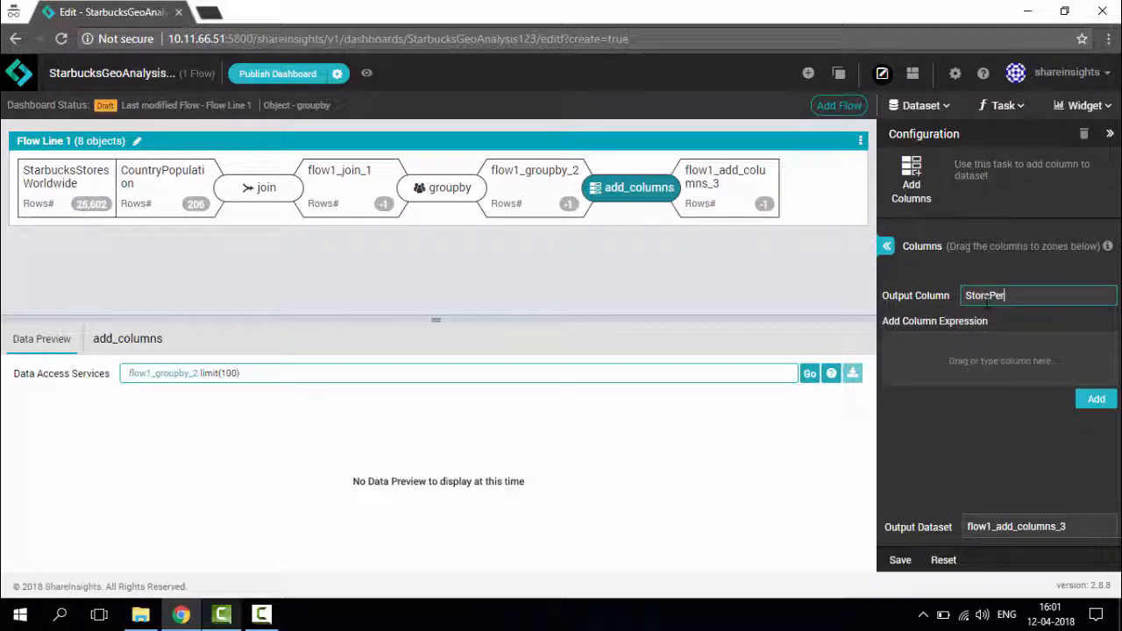
{"action": "type", "text": "Capita"}
Step: Define the StorePerCapita expression as {count_store_name}/{sum_population2017}, add the column and save the task
{"action": "left_click", "coordinate": [886, 246]}
{"action": "left_click_drag", "start_coordinate": [816, 302], "coordinate": [953, 357]}
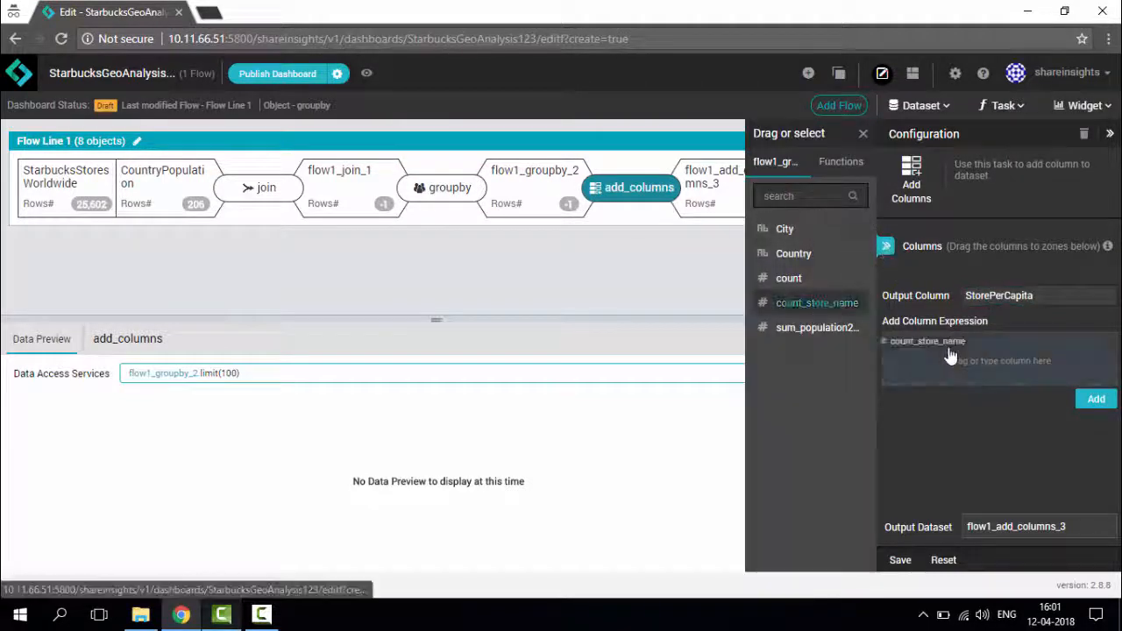
{"action": "left_click", "coordinate": [997, 344]}
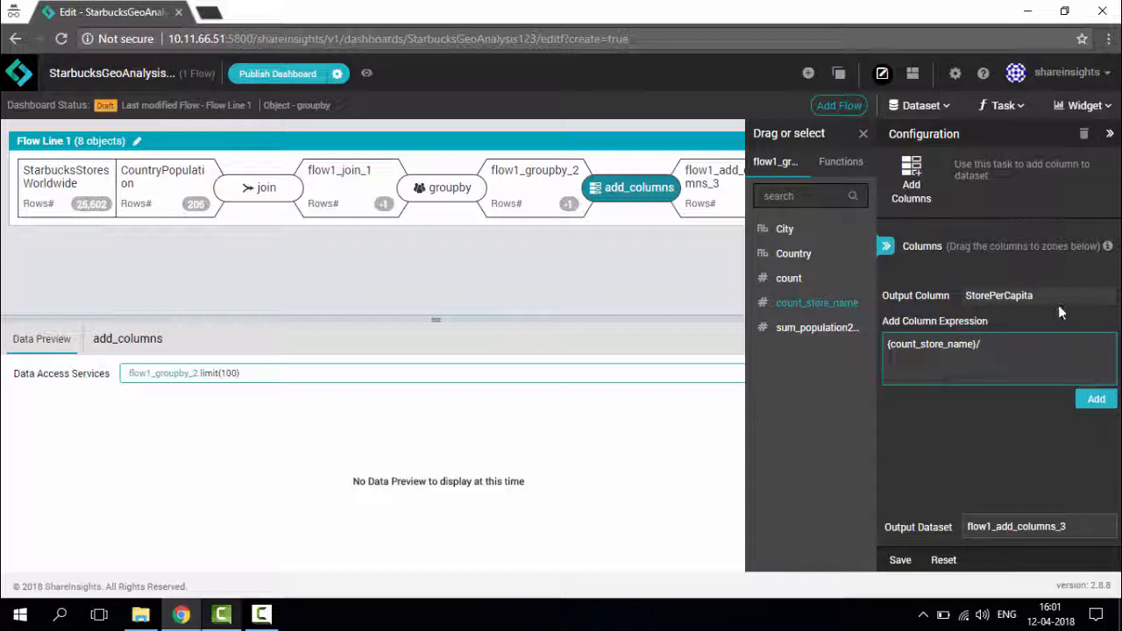
{"action": "type", "text": "/"}
{"action": "left_click_drag", "start_coordinate": [801, 328], "coordinate": [1034, 345]}
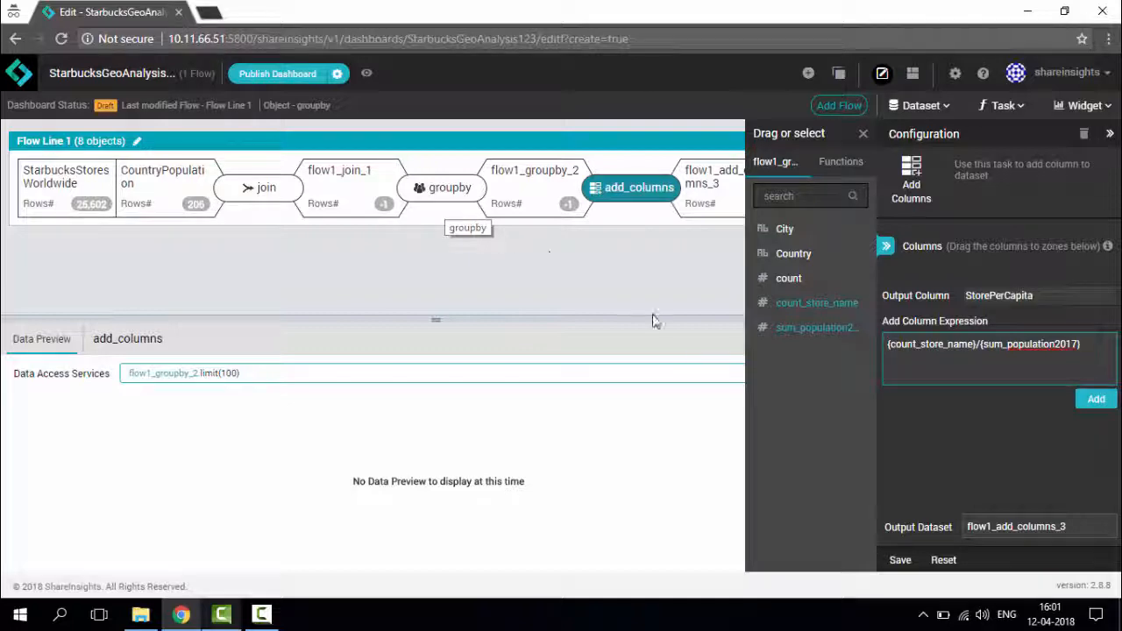
{"action": "left_click", "coordinate": [901, 559]}
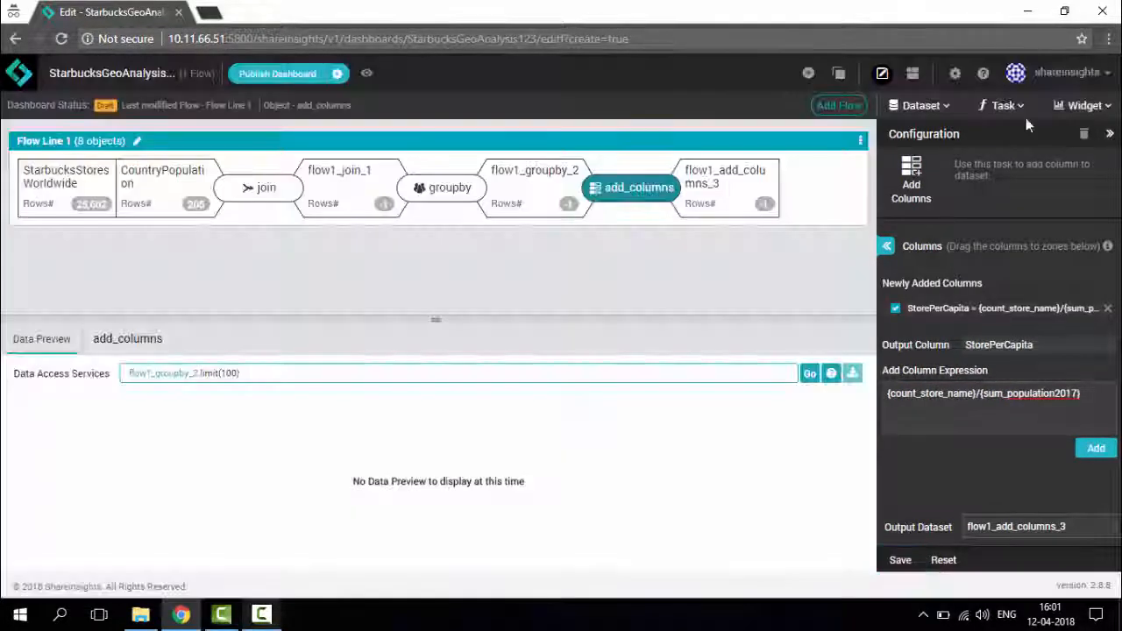
Step: Add a topn task after the add_columns output, ordered by StorePerCapita ascending and returning 100 rows
{"action": "left_click", "coordinate": [1002, 105]}
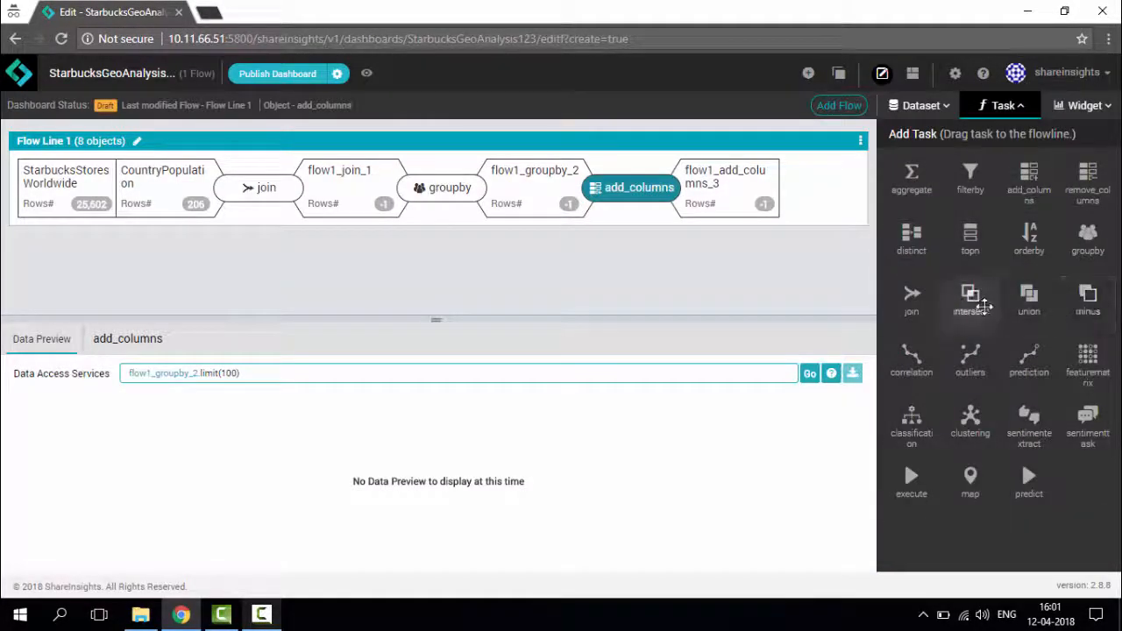
{"action": "left_click_drag", "start_coordinate": [969, 235], "coordinate": [806, 187]}
{"action": "left_click", "coordinate": [885, 236]}
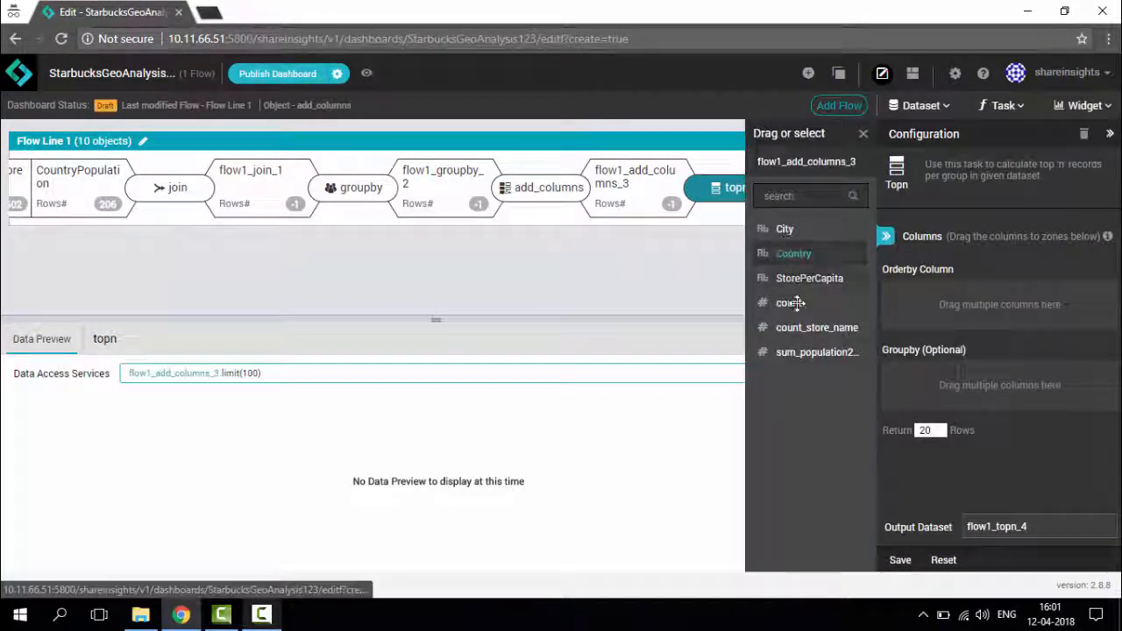
{"action": "left_click_drag", "start_coordinate": [788, 278], "coordinate": [968, 319]}
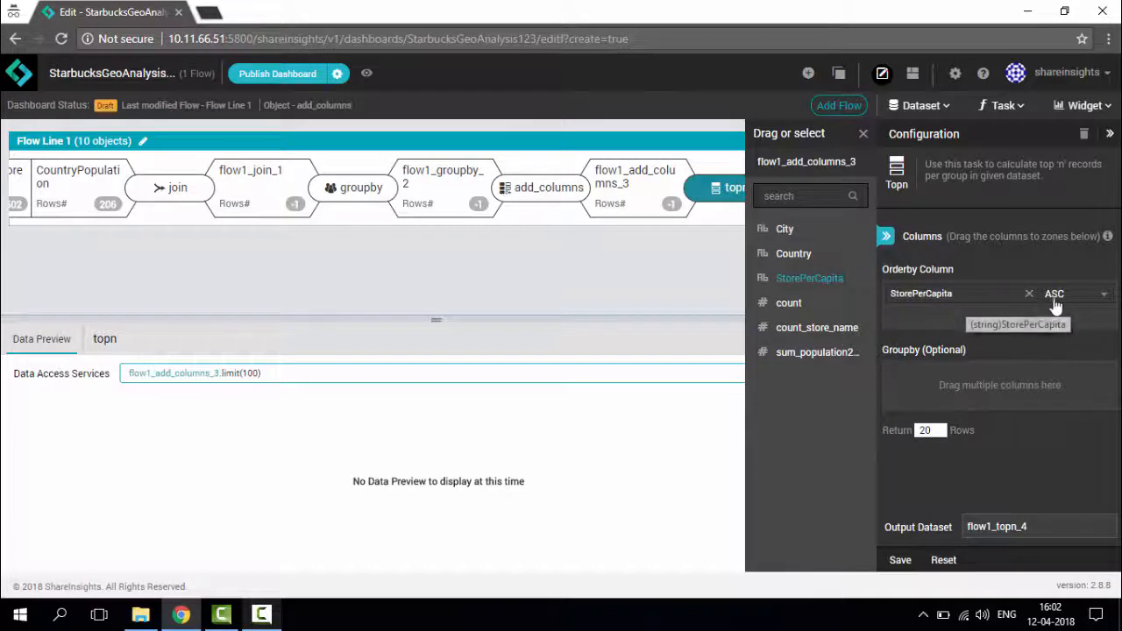
{"action": "double_click", "coordinate": [925, 429]}
{"action": "type", "text": "100"}
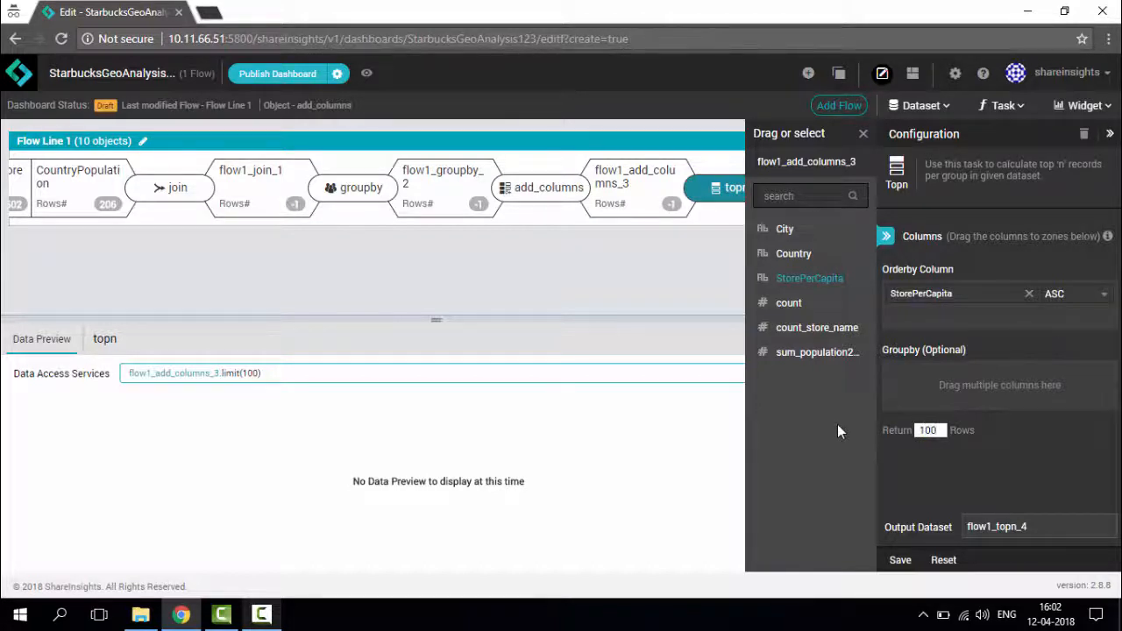
Step: Name the topn task's output dataset GeosWithLeastStoresPerCapita and save the configuration
{"action": "double_click", "coordinate": [1038, 525]}
{"action": "type", "text": "GeosWithLeastStore"}
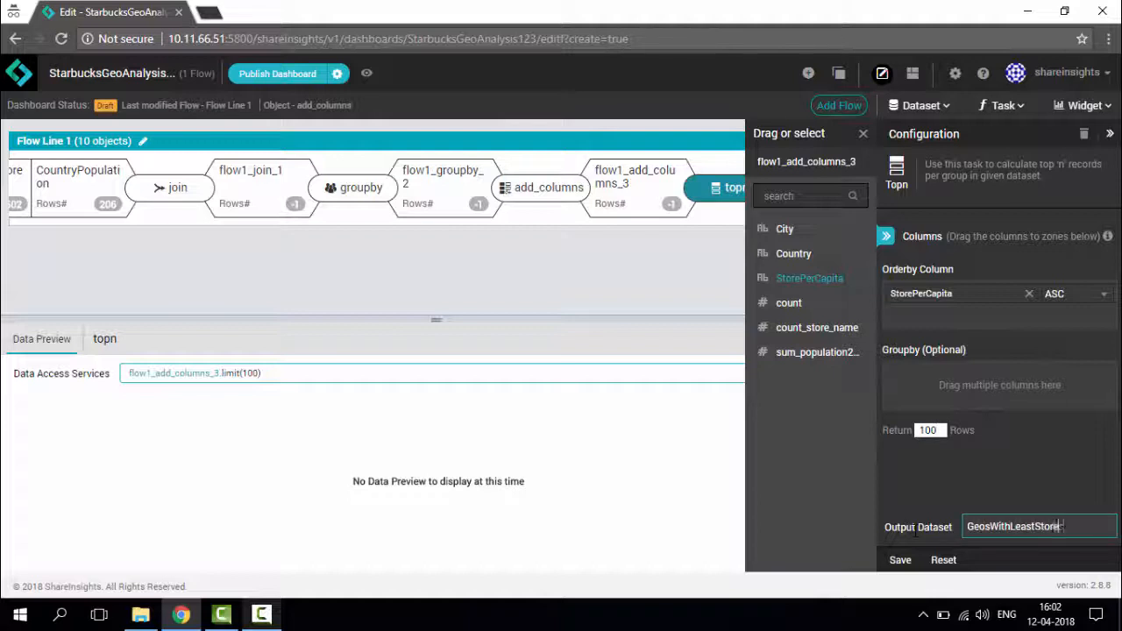
{"action": "type", "text": "sPerCapita"}
{"action": "left_click", "coordinate": [900, 559]}
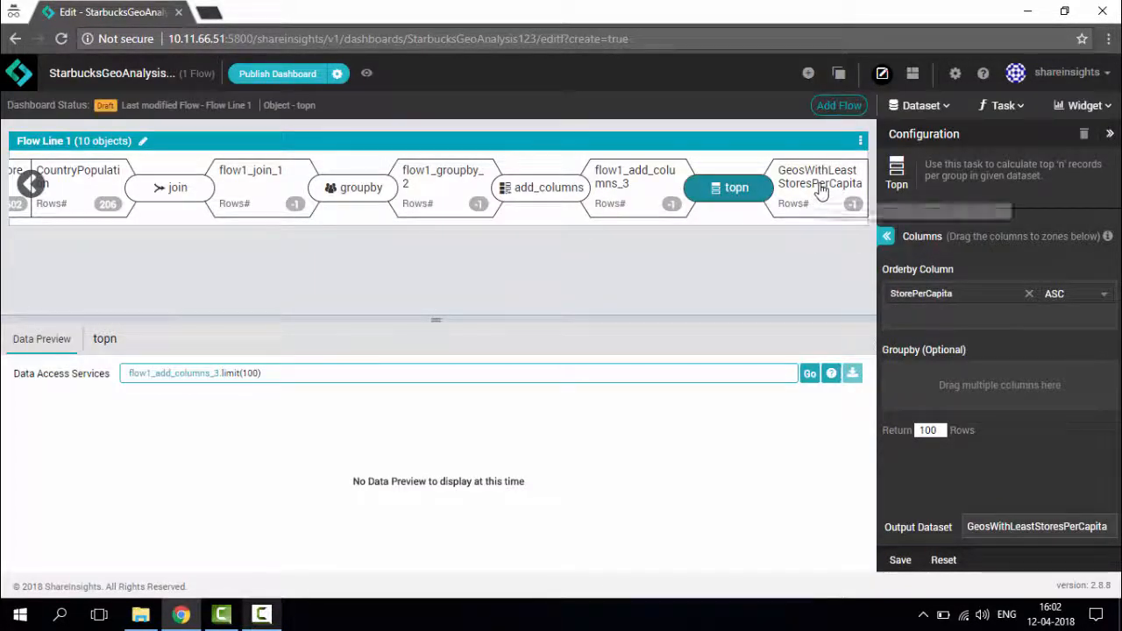
Step: Add a second flow line and place the GeosWithLeastStoresPerCapita dataset in it
{"action": "left_click", "coordinate": [839, 108]}
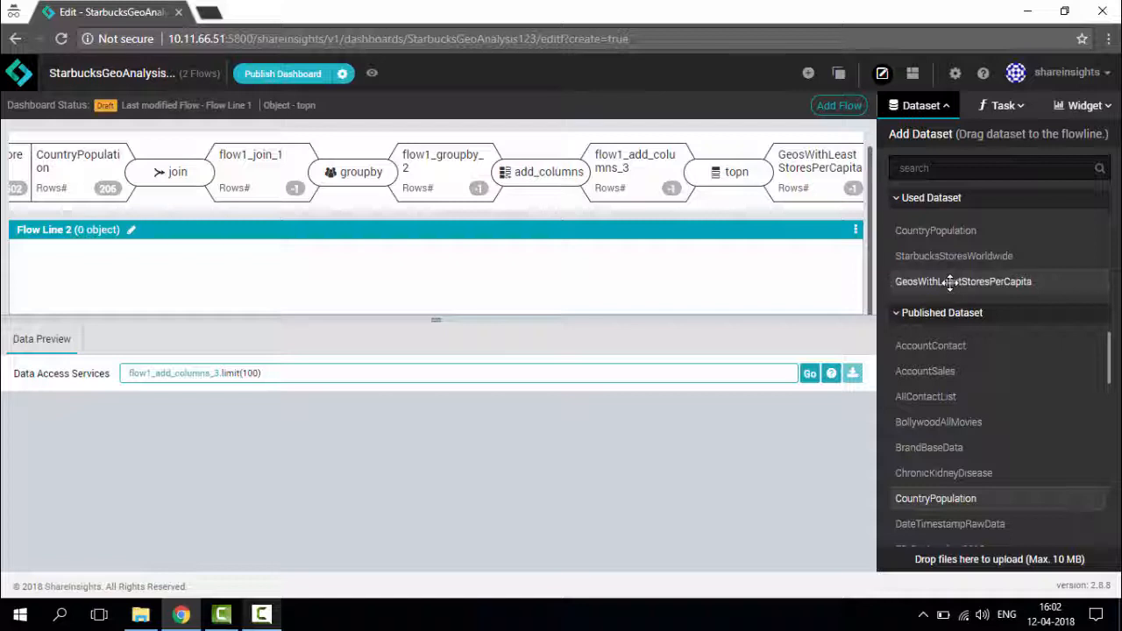
{"action": "left_click_drag", "start_coordinate": [950, 282], "coordinate": [416, 275]}
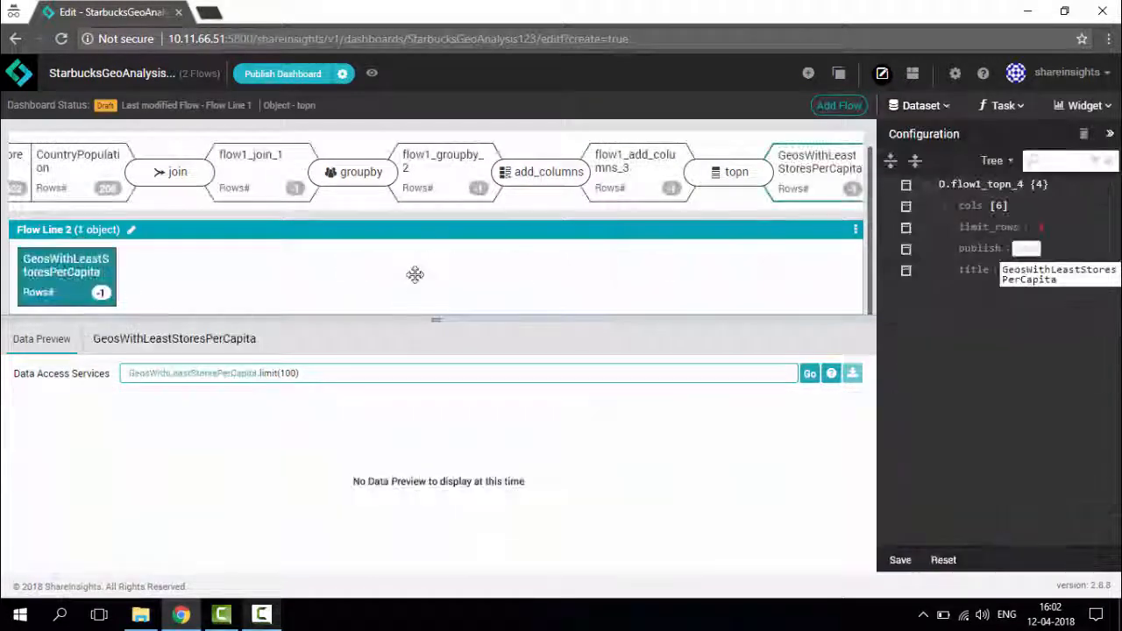
Step: Add a distinct task on the Country column after GeosWithLeastStoresPerCapita in Flow Line 2 and save it
{"action": "left_click", "coordinate": [1000, 105]}
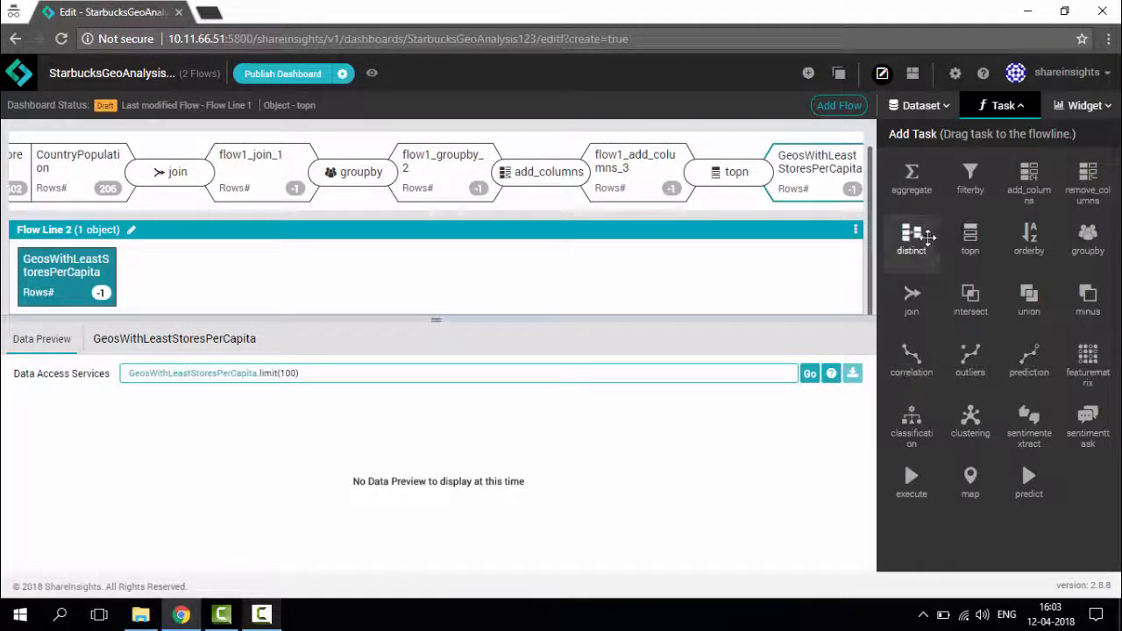
{"action": "left_click_drag", "start_coordinate": [911, 235], "coordinate": [222, 284]}
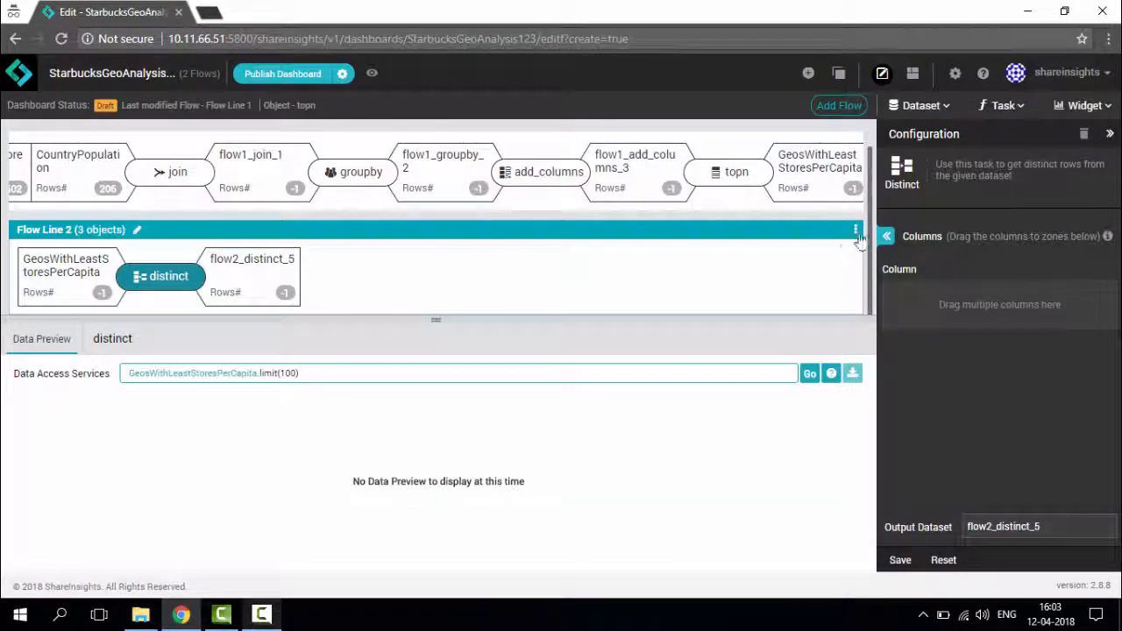
{"action": "left_click", "coordinate": [887, 236]}
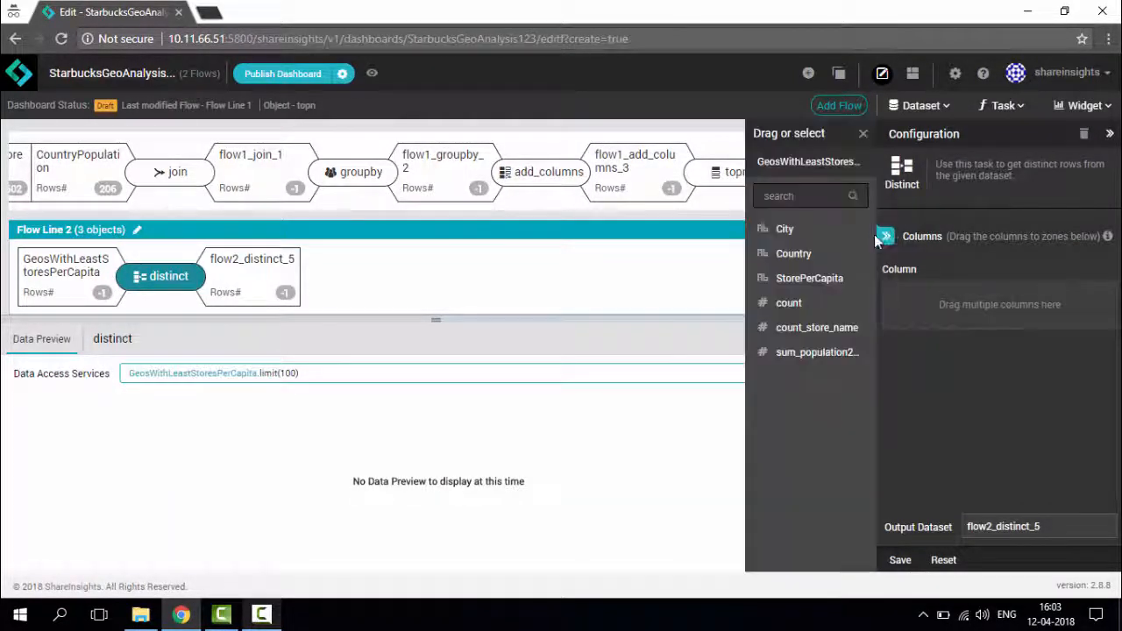
{"action": "left_click", "coordinate": [792, 253]}
{"action": "left_click", "coordinate": [903, 559]}
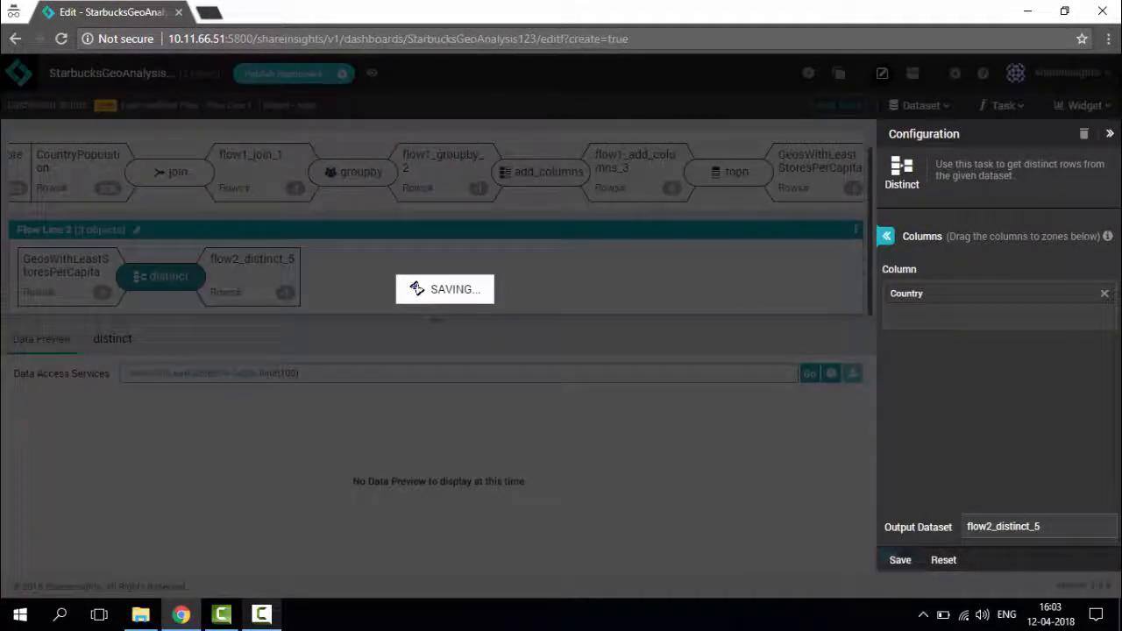
Step: Add a List widget after the distinct output in Flow Line 2 and use Country as its title column
{"action": "left_click", "coordinate": [1076, 105]}
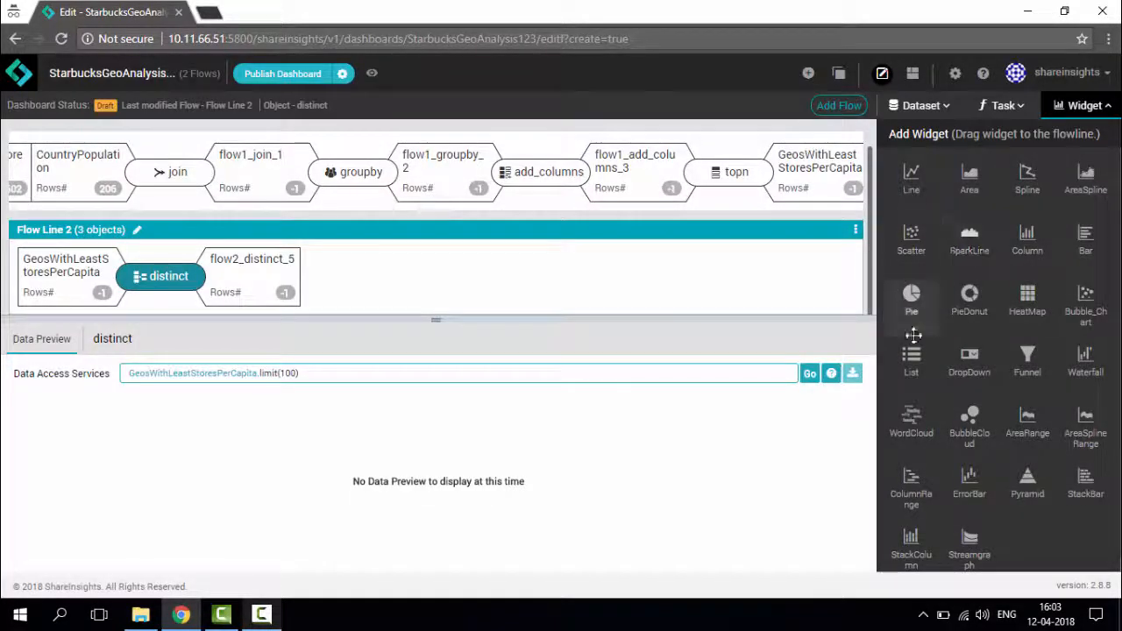
{"action": "left_click_drag", "start_coordinate": [911, 361], "coordinate": [535, 270]}
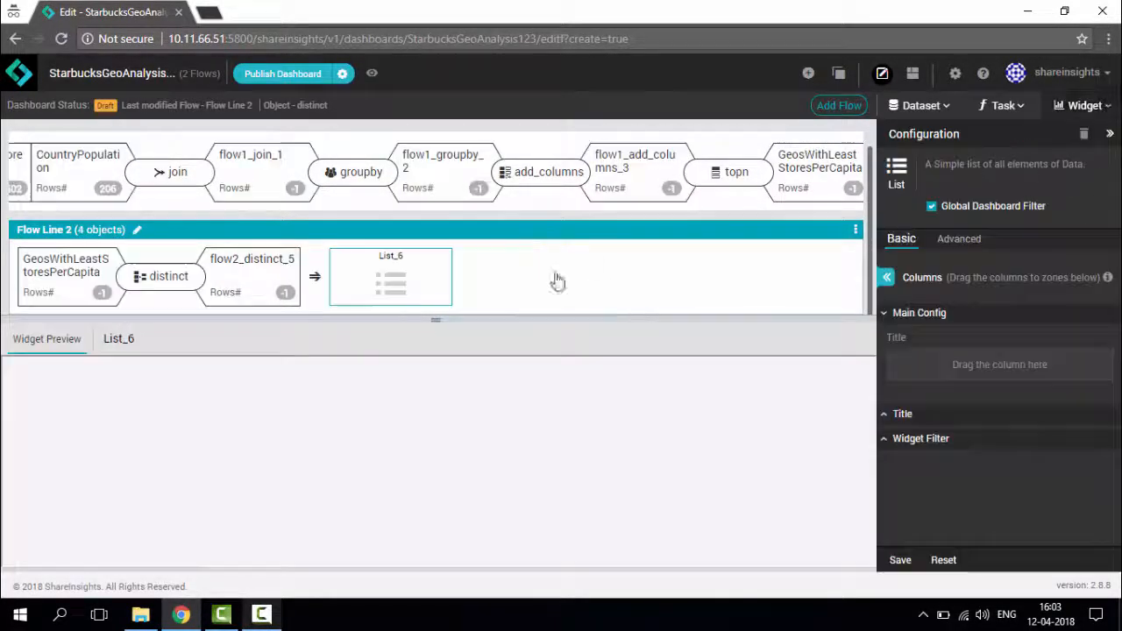
{"action": "left_click", "coordinate": [884, 277]}
{"action": "left_click_drag", "start_coordinate": [794, 229], "coordinate": [954, 376]}
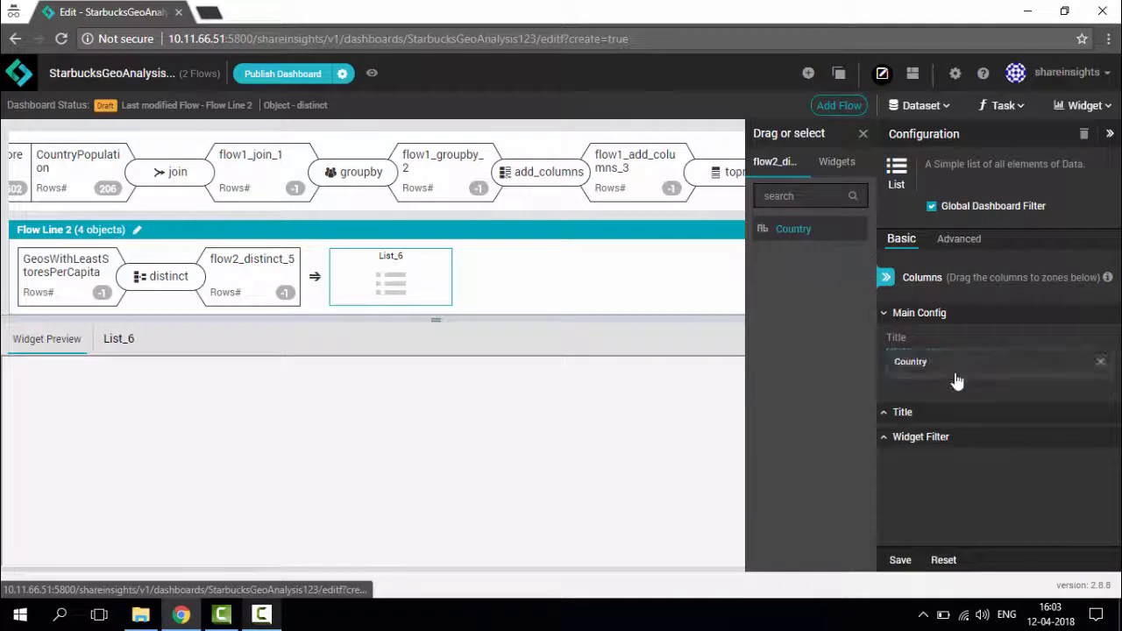
Step: Set the List widget's header to Countries and save its configuration
{"action": "left_click", "coordinate": [902, 411]}
{"action": "left_click", "coordinate": [947, 440]}
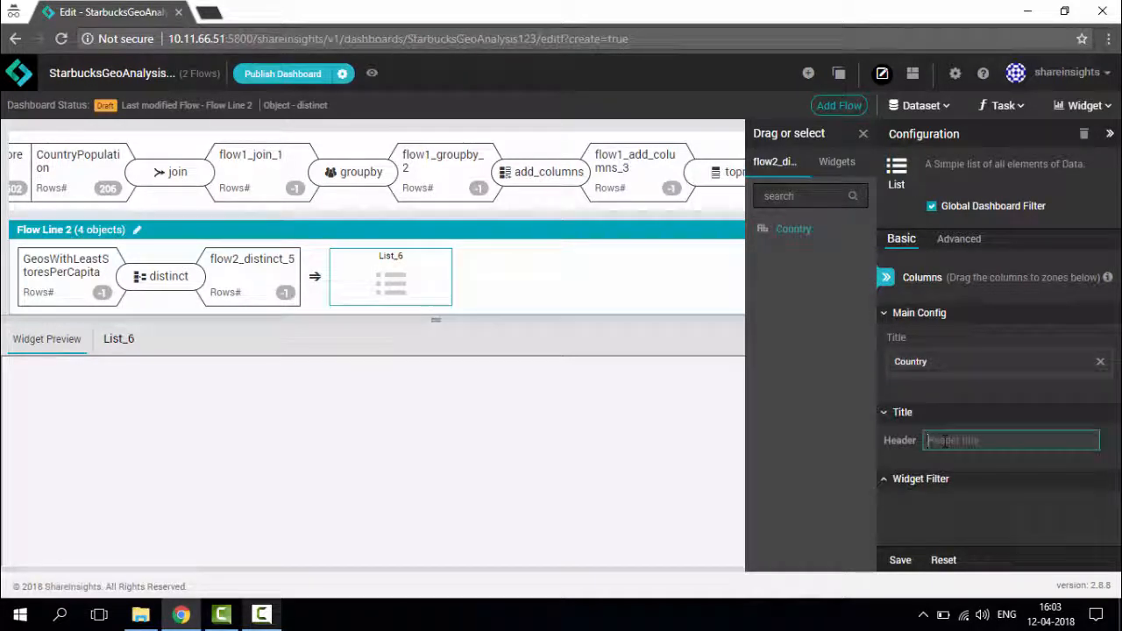
{"action": "type", "text": "Countries"}
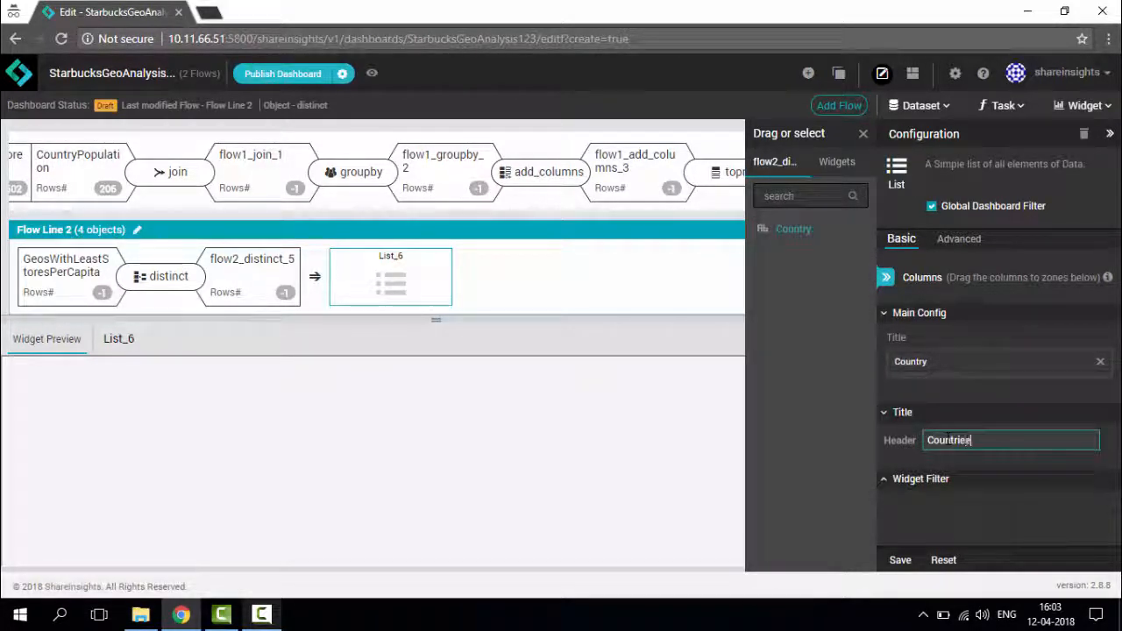
{"action": "left_click", "coordinate": [901, 560]}
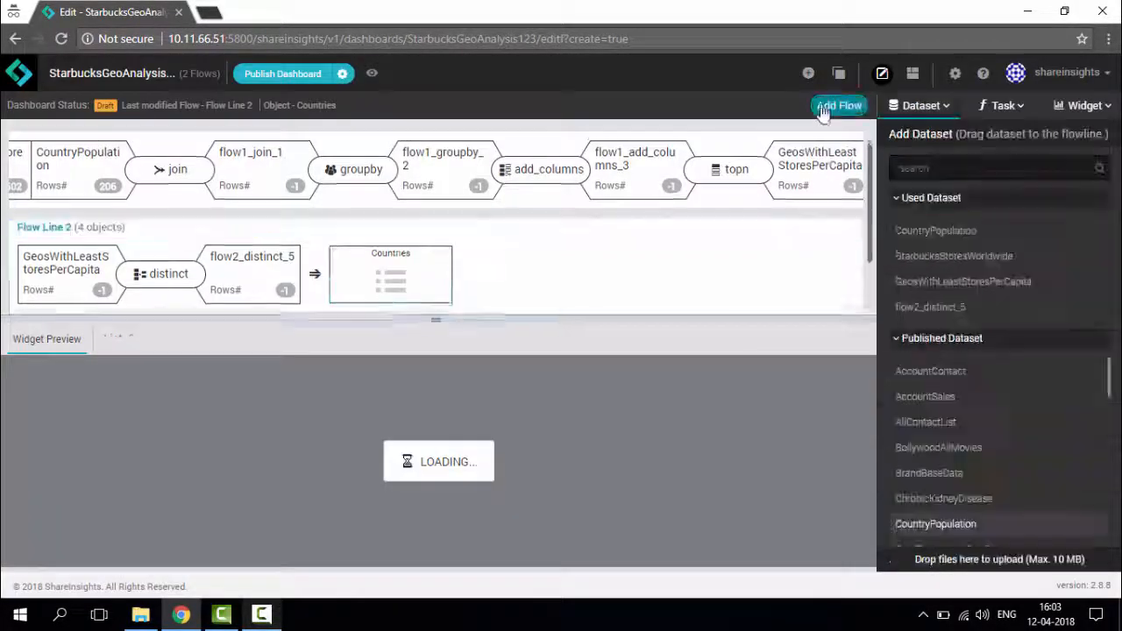
Step: Add a third flow line with the GeosWithLeastStoresPerCapita dataset feeding a Column chart widget
{"action": "left_click_drag", "start_coordinate": [911, 281], "coordinate": [544, 278]}
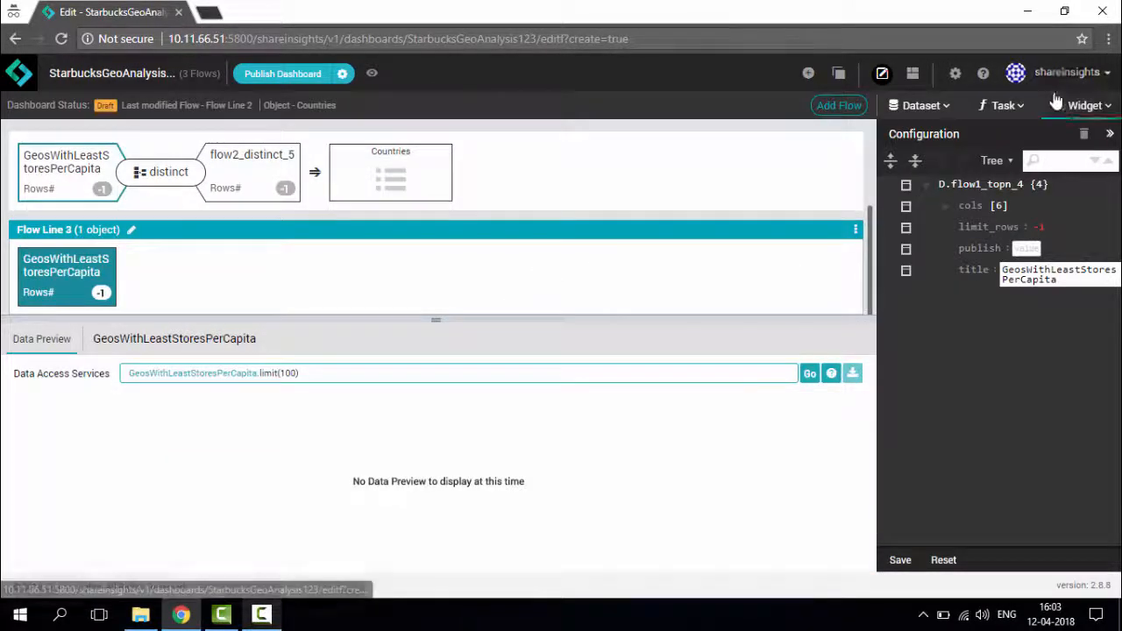
{"action": "left_click", "coordinate": [1025, 106]}
{"action": "left_click", "coordinate": [1074, 106]}
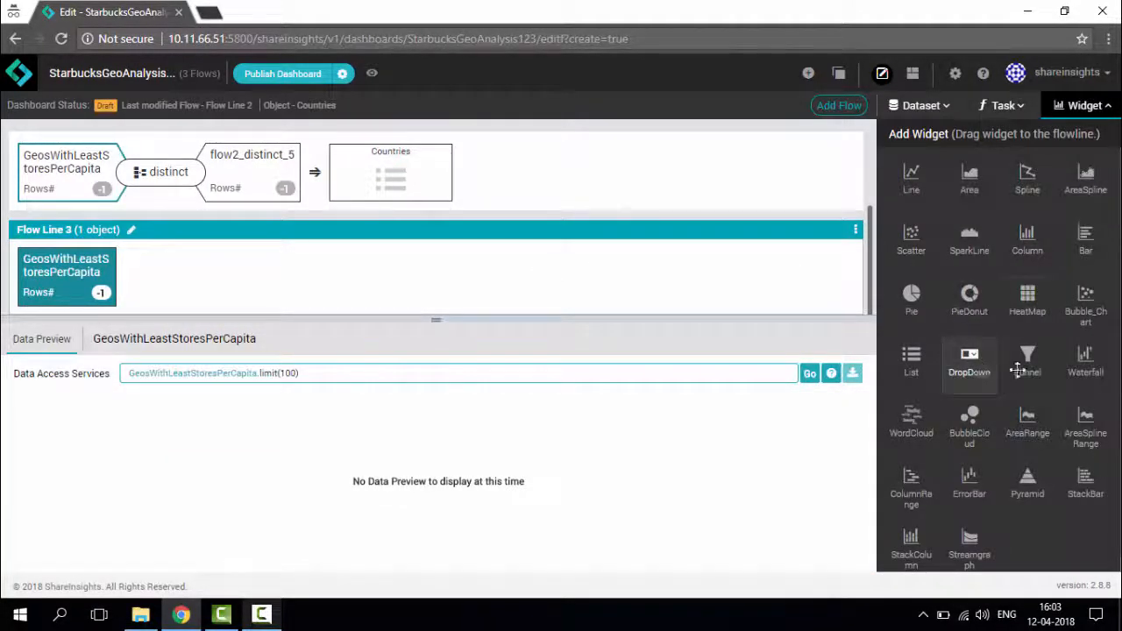
{"action": "left_click_drag", "start_coordinate": [1027, 241], "coordinate": [526, 290]}
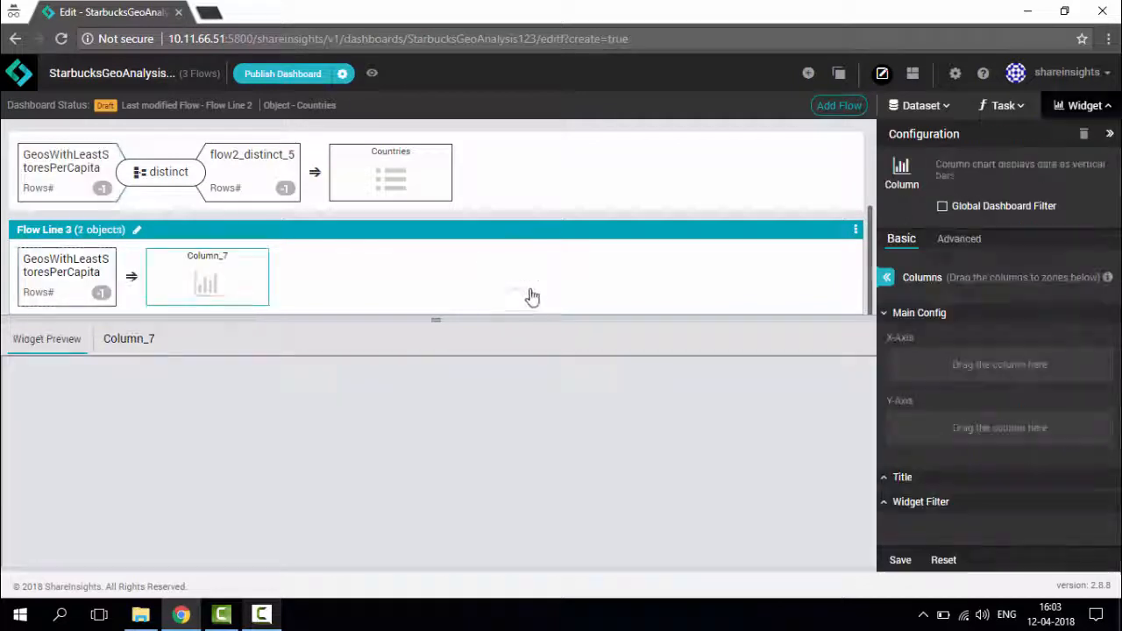
Step: Plot City on the column chart's X-axis and sum(count_store_name) on its Y-axis
{"action": "left_click", "coordinate": [886, 277]}
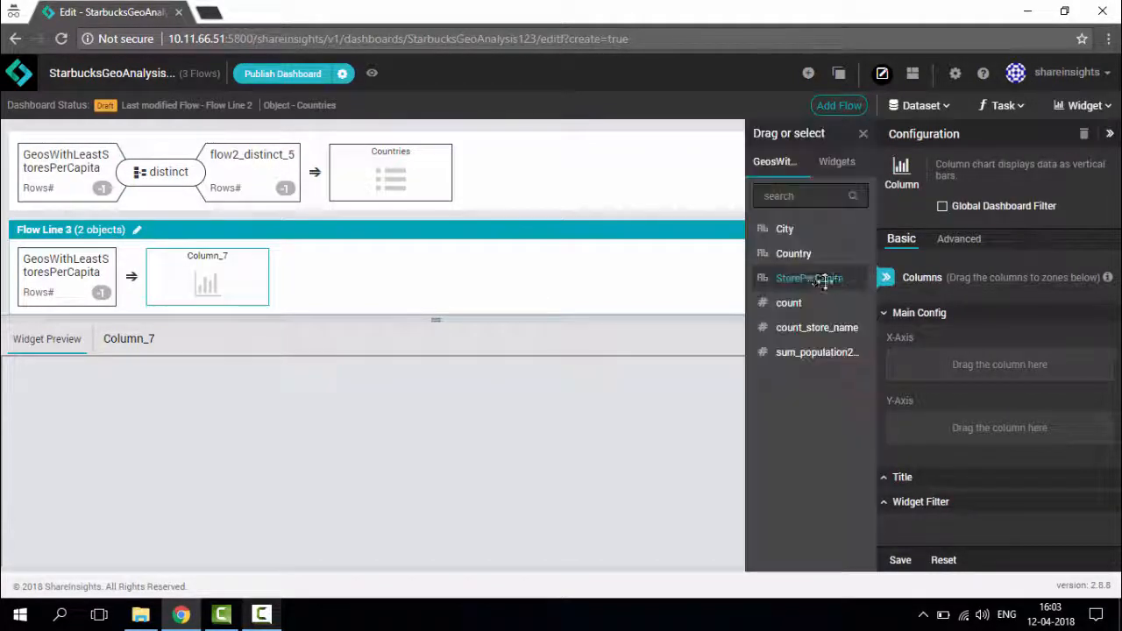
{"action": "left_click_drag", "start_coordinate": [789, 230], "coordinate": [951, 374]}
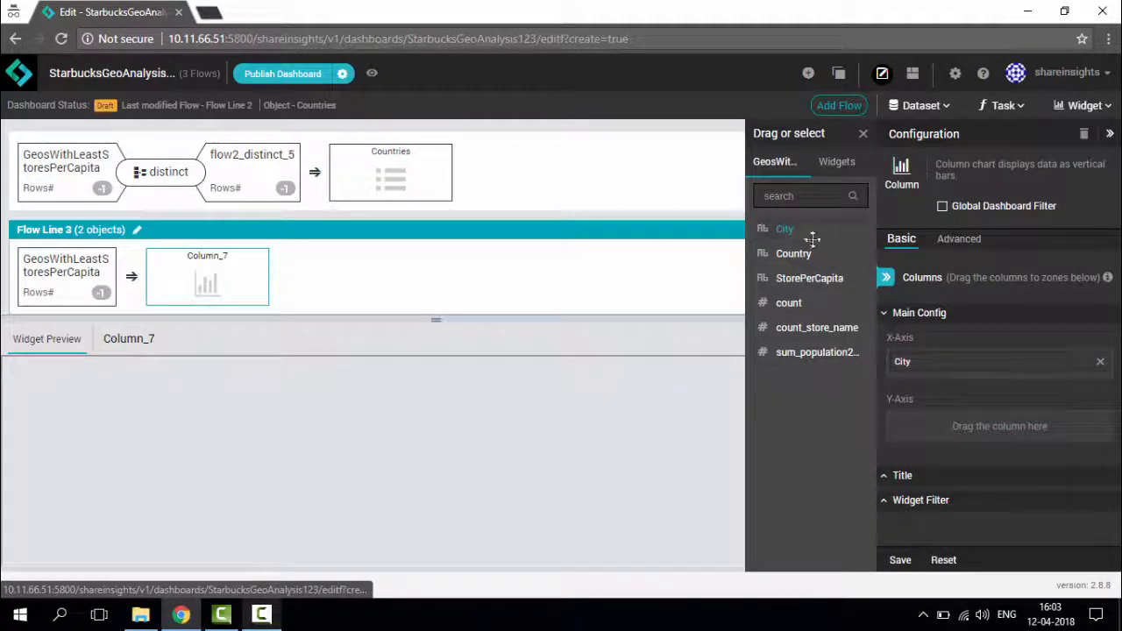
{"action": "left_click_drag", "start_coordinate": [809, 328], "coordinate": [948, 426]}
Step: Title the column chart Cities, its X-axis City and its Y-axis Number of Stories
{"action": "left_click", "coordinate": [887, 476]}
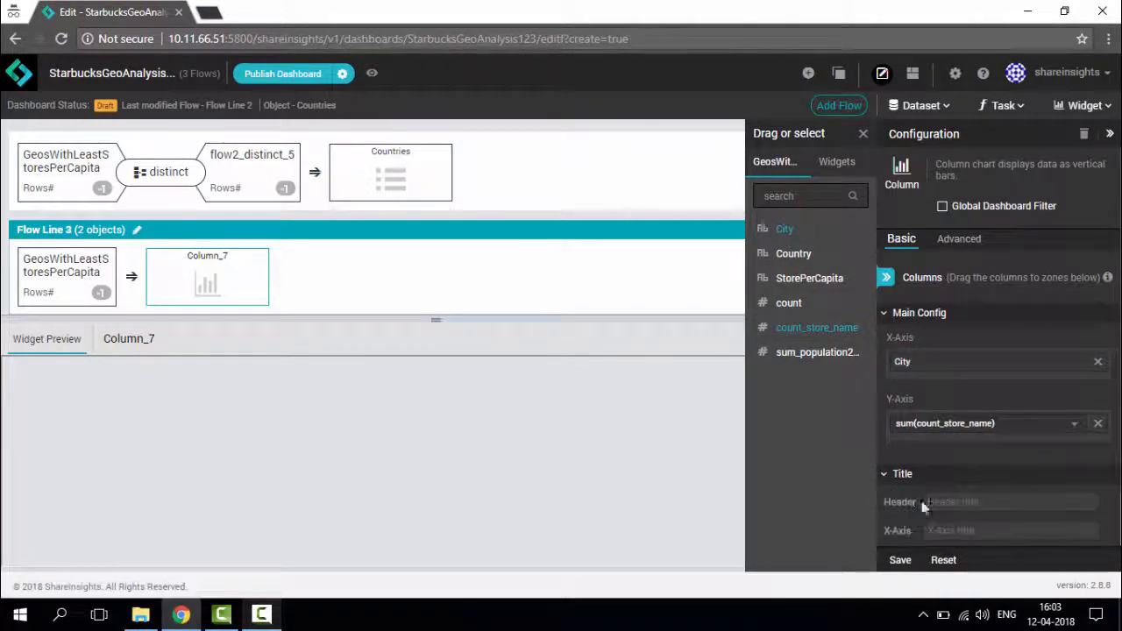
{"action": "scroll", "coordinate": [975, 465], "scroll_direction": "down", "scroll_amount": 1}
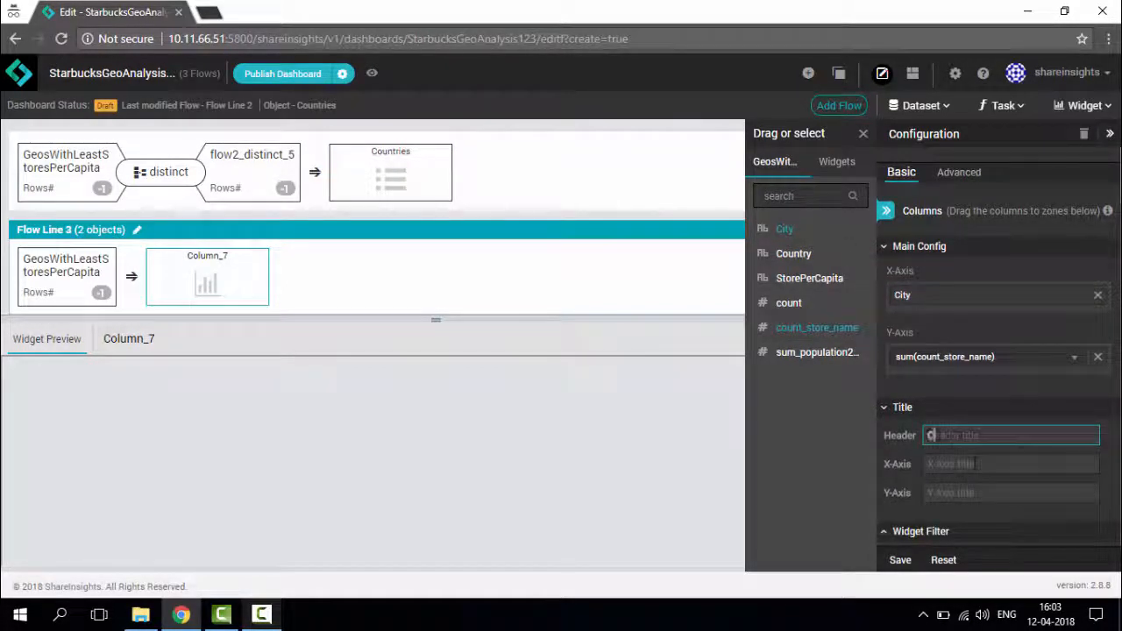
{"action": "left_click", "coordinate": [970, 463]}
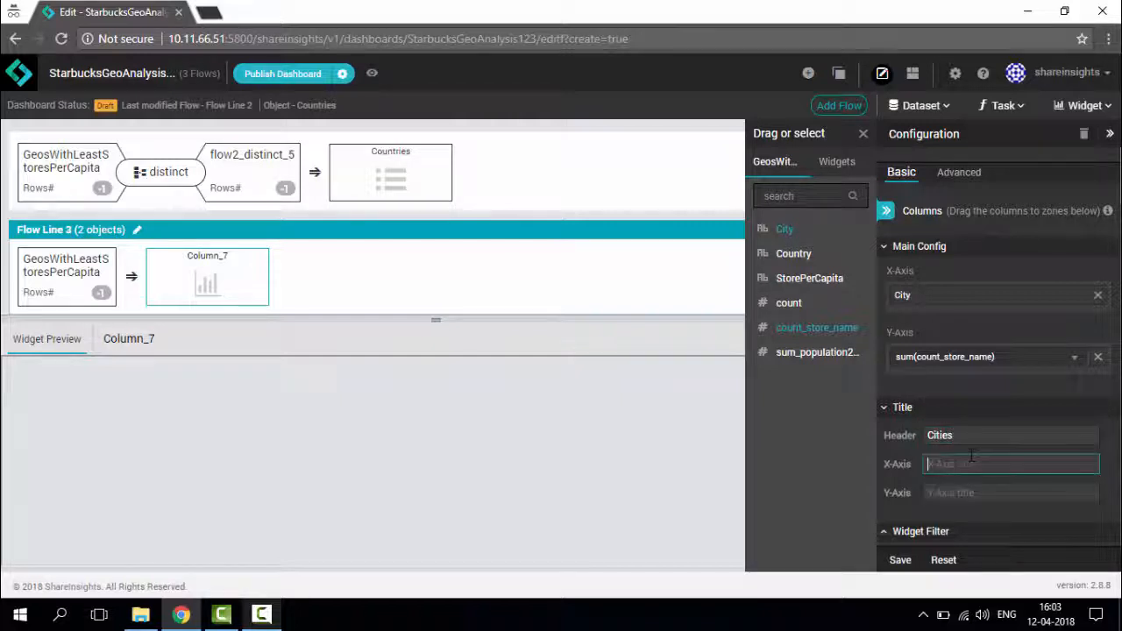
{"action": "type", "text": "City"}
{"action": "left_click", "coordinate": [981, 491]}
{"action": "type", "text": "Number of Sta"}
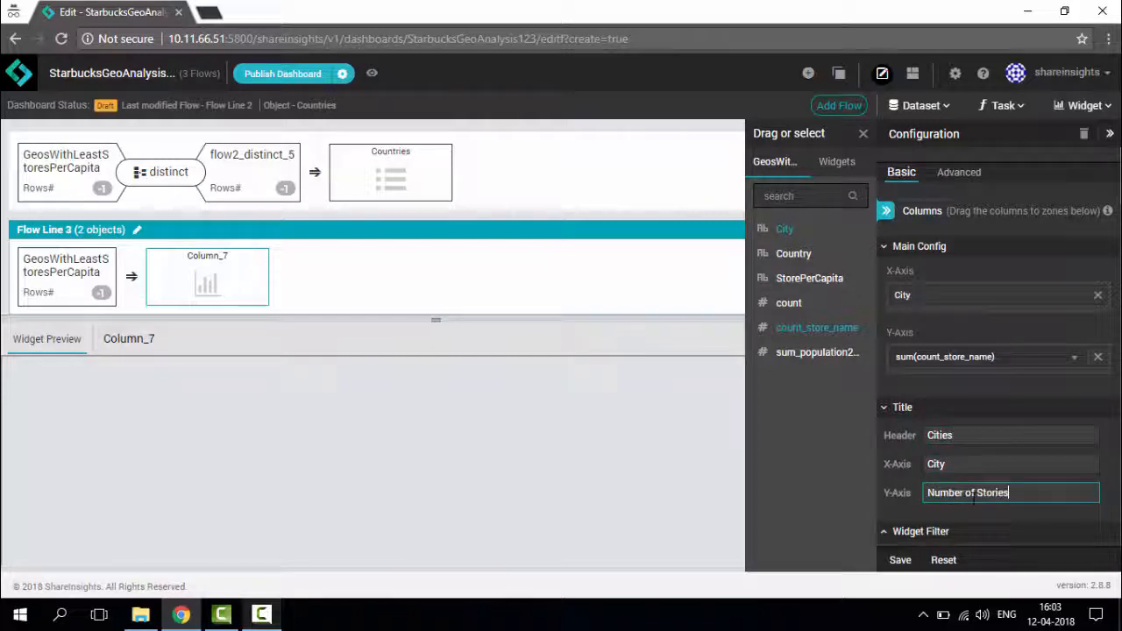
{"action": "type", "text": "ries"}
Step: Use the Countries list as the column chart's widget filter and save the chart's configuration
{"action": "left_click", "coordinate": [890, 530]}
{"action": "scroll", "coordinate": [893, 517], "scroll_direction": "down", "scroll_amount": 1}
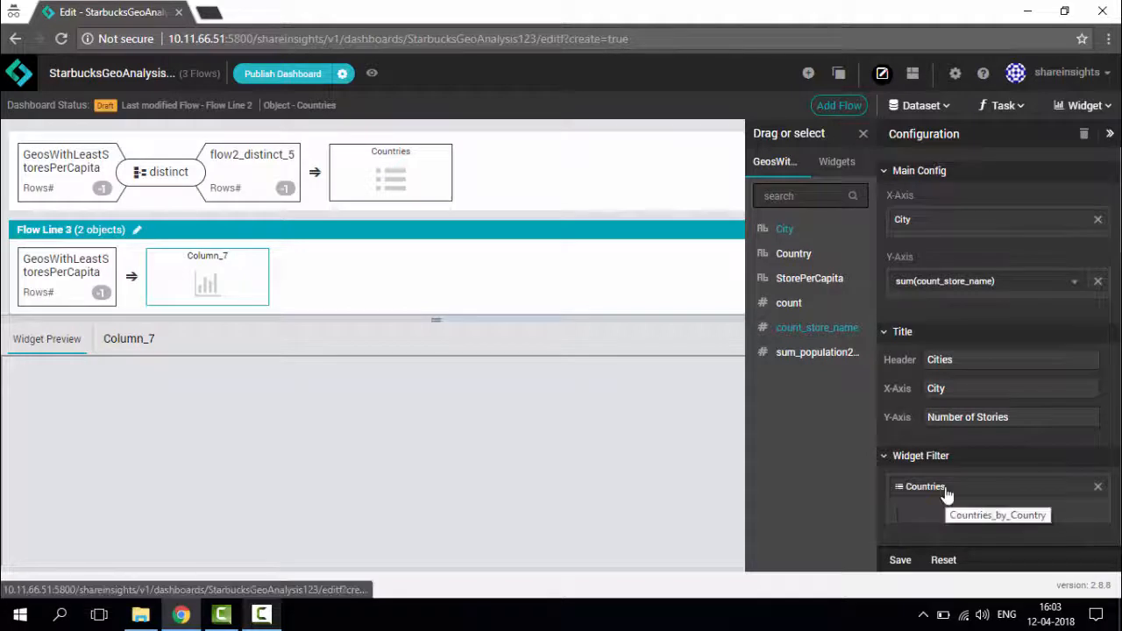
{"action": "left_click", "coordinate": [837, 162]}
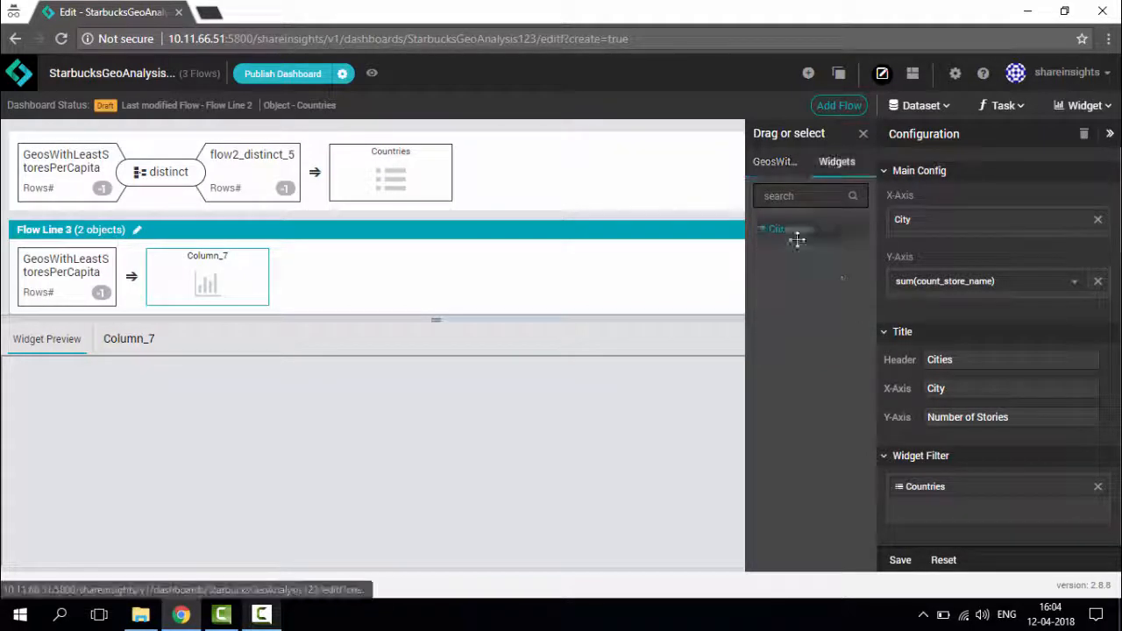
{"action": "left_click", "coordinate": [907, 561]}
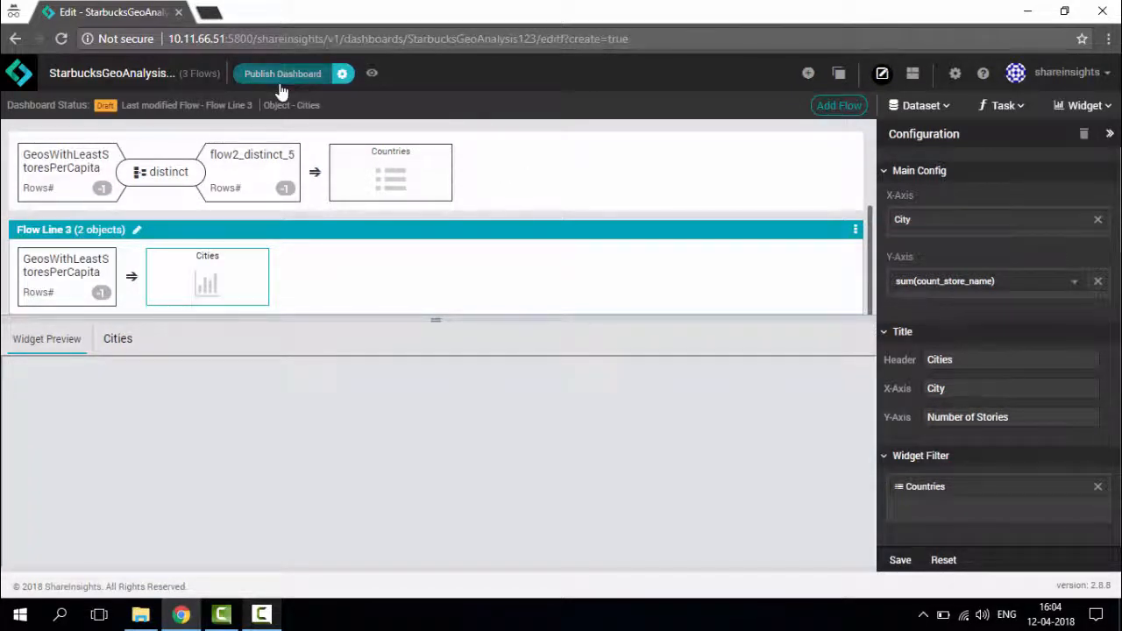
Step: Publish the dashboard and check its Cities chart in the dashboard view with Canada selected
{"action": "left_click", "coordinate": [281, 84]}
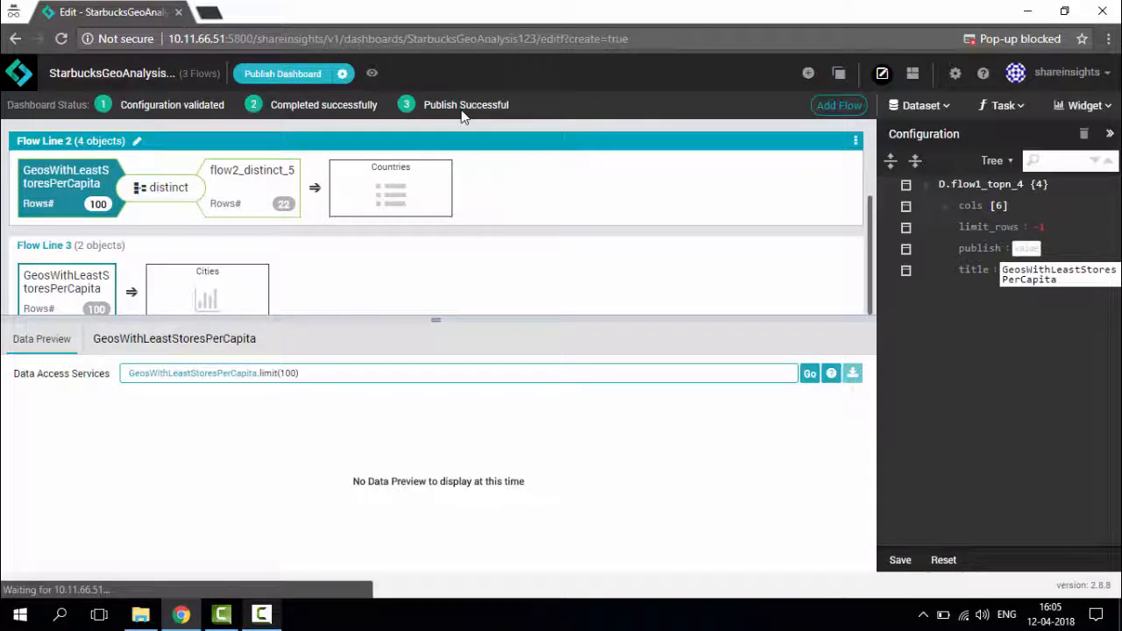
{"action": "left_click", "coordinate": [374, 73]}
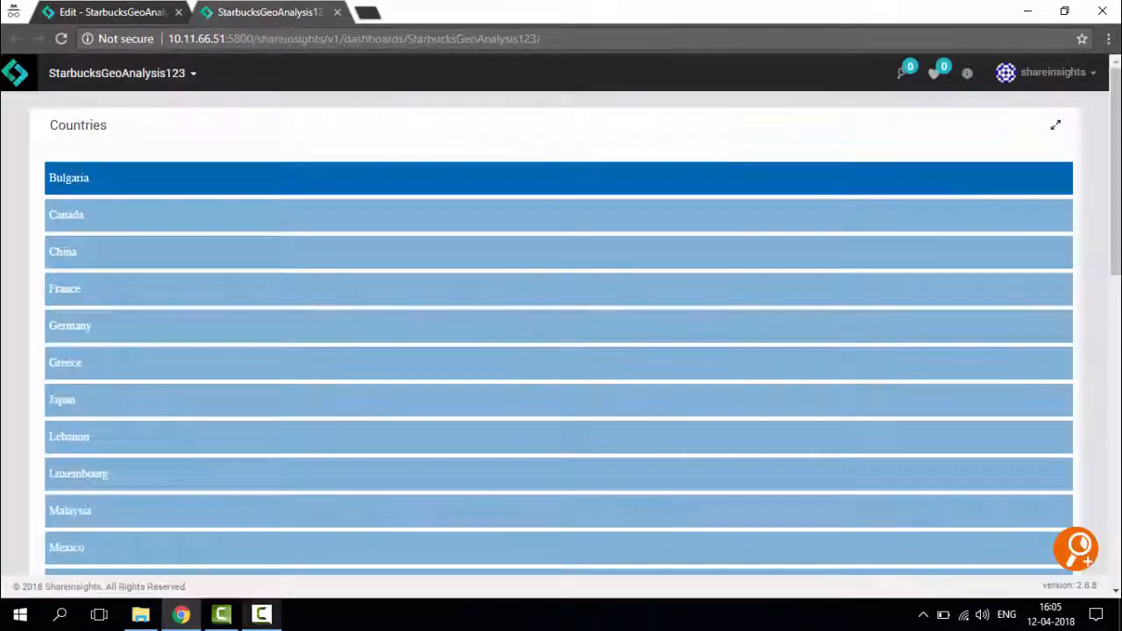
{"action": "left_click_drag", "start_coordinate": [1116, 180], "coordinate": [1101, 474]}
{"action": "left_click", "coordinate": [662, 102]}
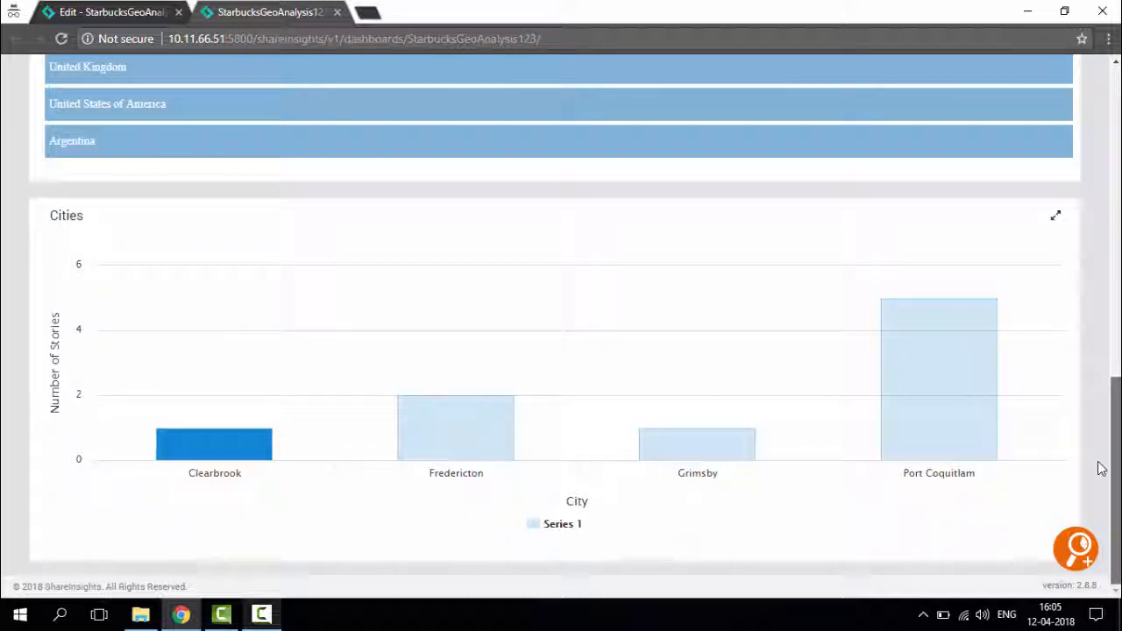
{"action": "left_click_drag", "start_coordinate": [1100, 469], "coordinate": [1073, 132]}
Step: Rearrange the dashboard layout so the column chart sits to the left of the country list, and save the layout
{"action": "left_click", "coordinate": [122, 16]}
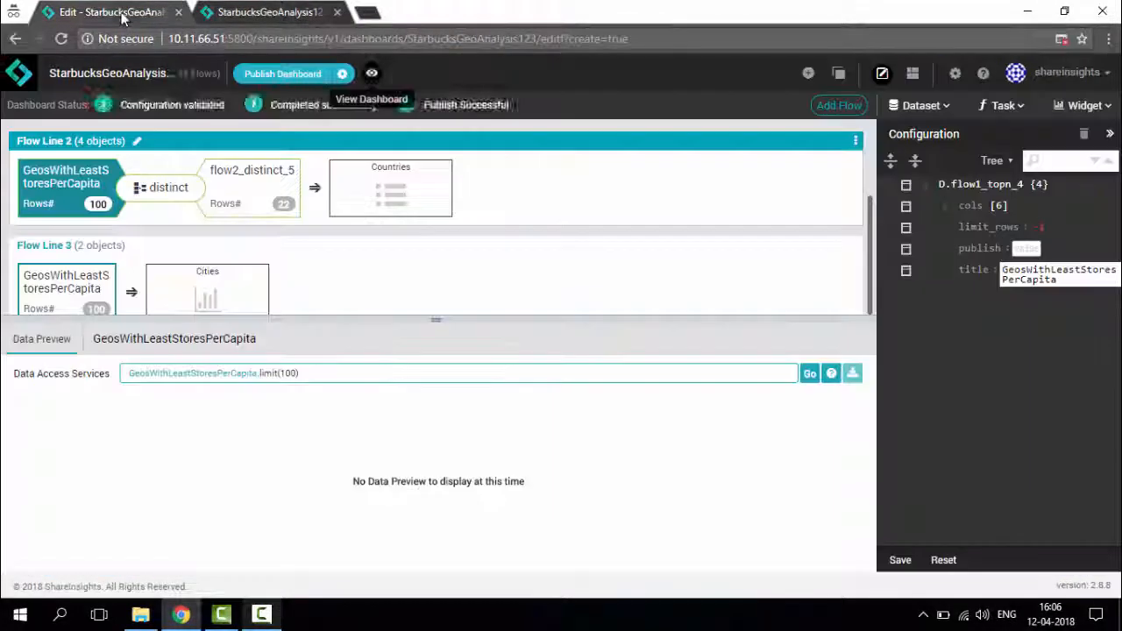
{"action": "left_click", "coordinate": [912, 73]}
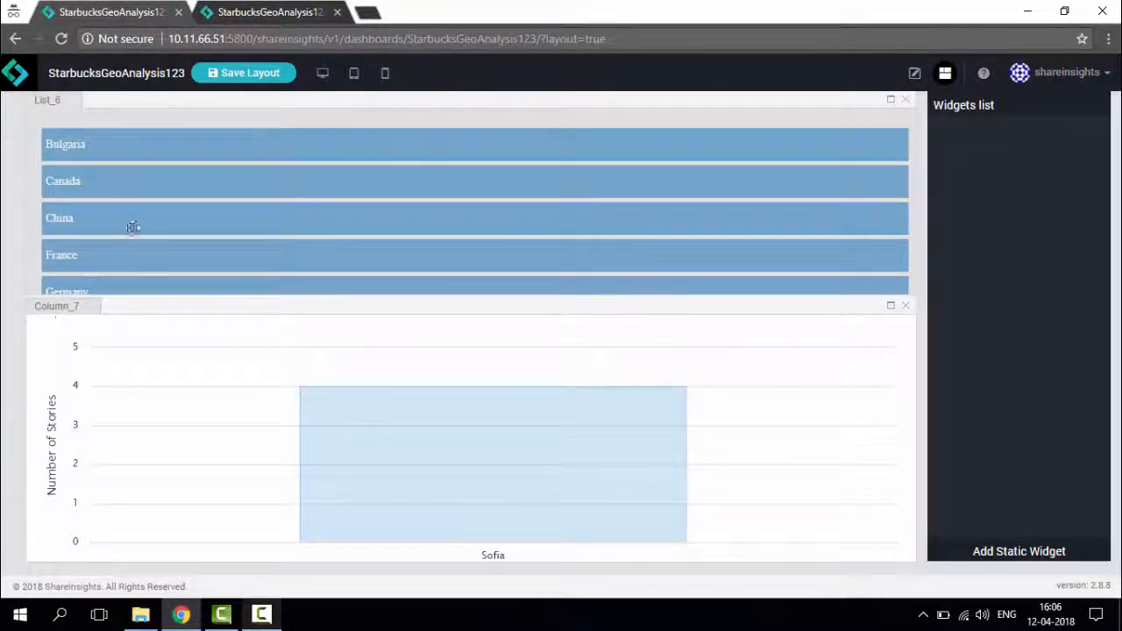
{"action": "left_click_drag", "start_coordinate": [131, 305], "coordinate": [148, 95]}
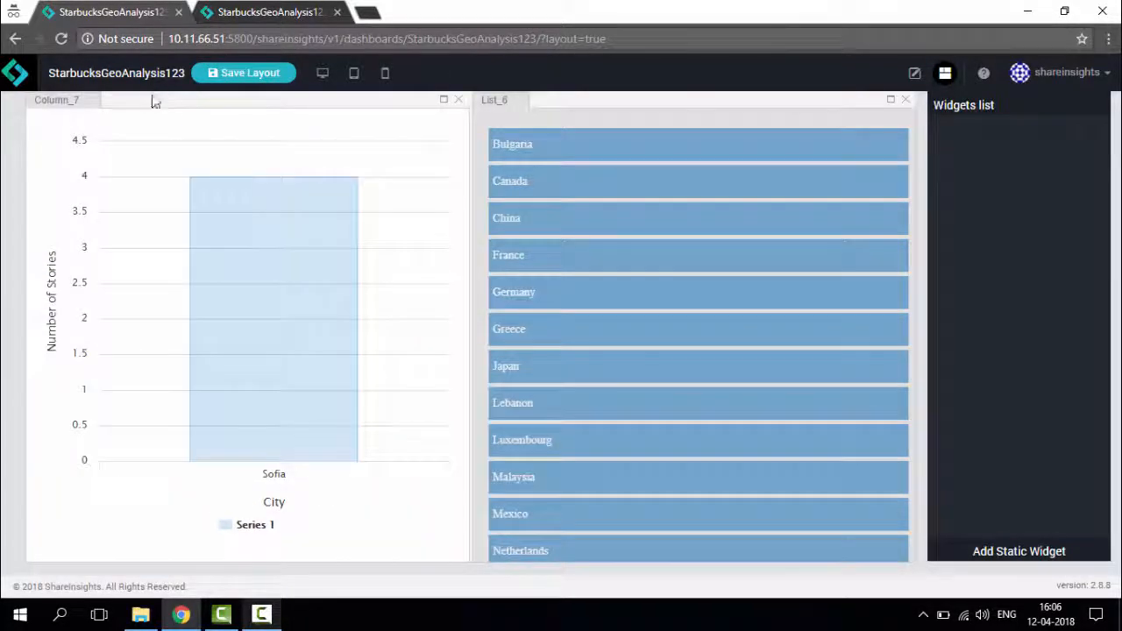
{"action": "left_click", "coordinate": [265, 78]}
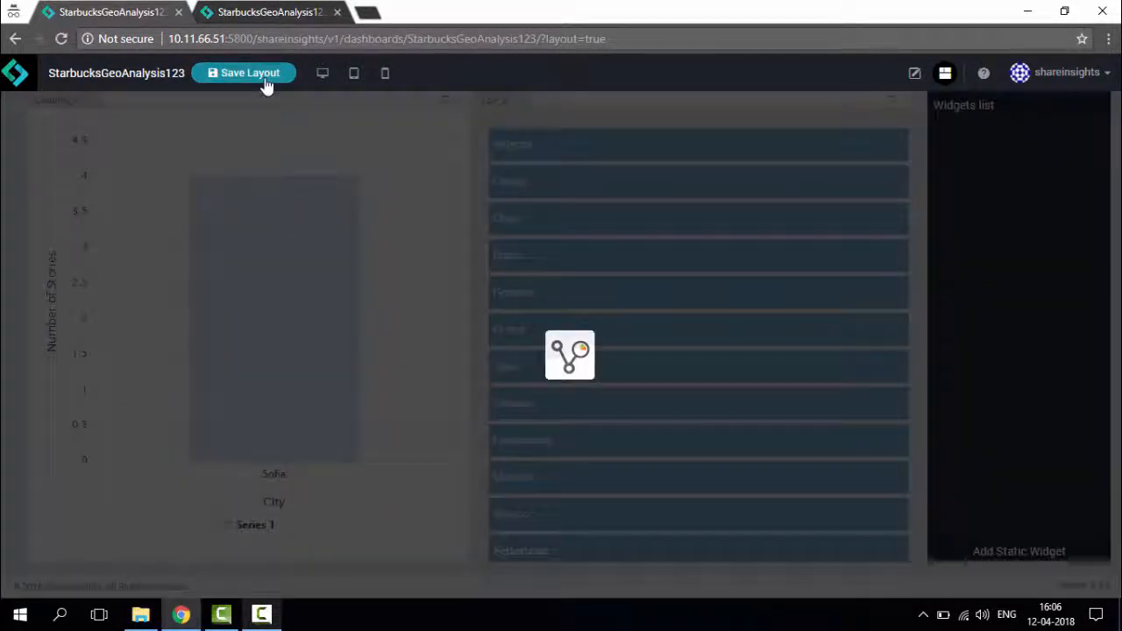
{"action": "left_click", "coordinate": [664, 130]}
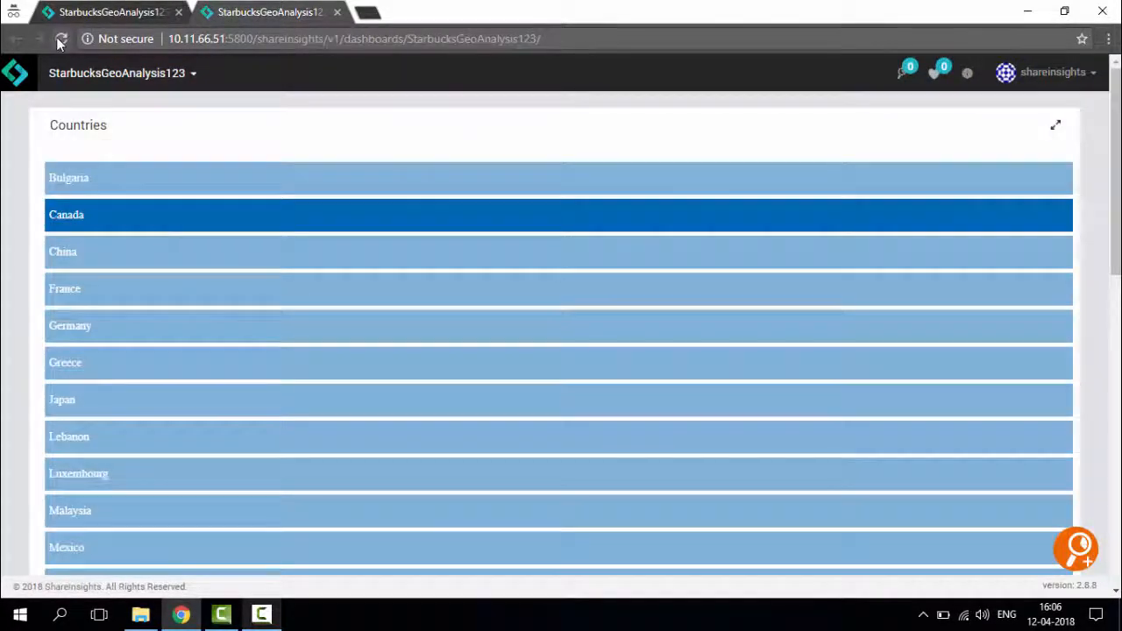
Step: Reload the published dashboard and examine the Cities chart for Canada and China
{"action": "left_click", "coordinate": [60, 38]}
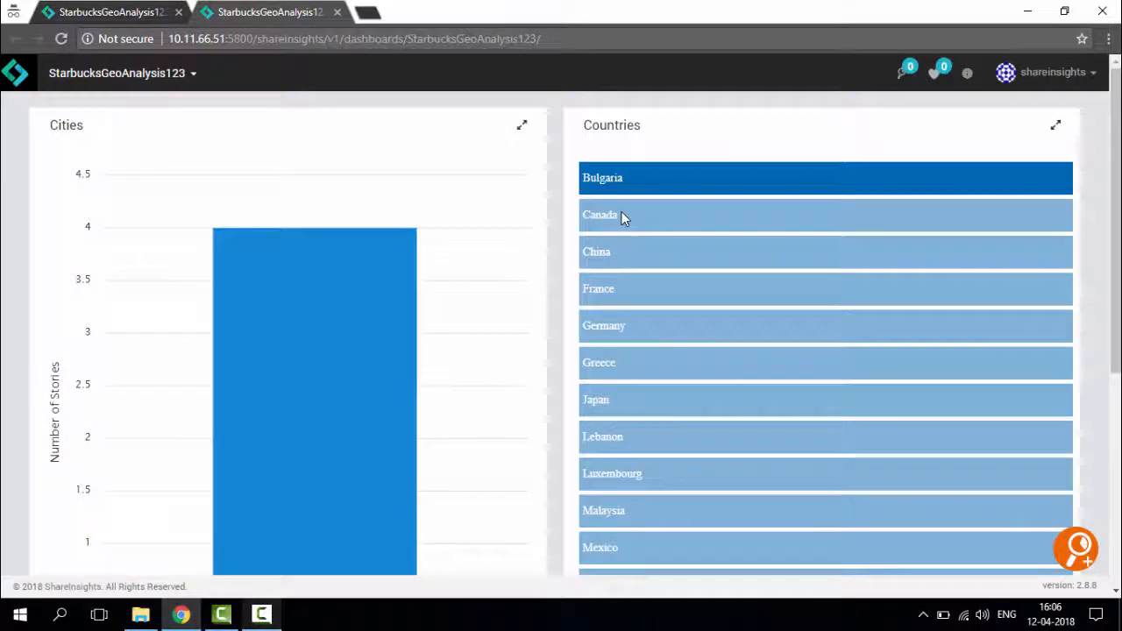
{"action": "left_click", "coordinate": [622, 214]}
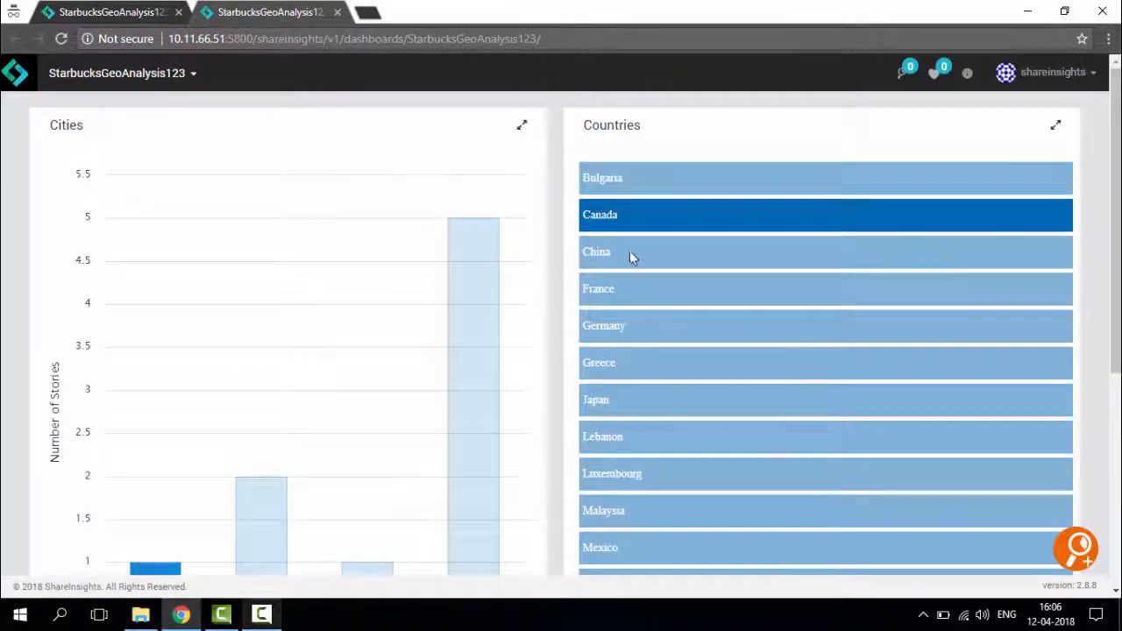
{"action": "scroll", "coordinate": [629, 251], "scroll_direction": "down", "scroll_amount": 2}
{"action": "left_click", "coordinate": [596, 104]}
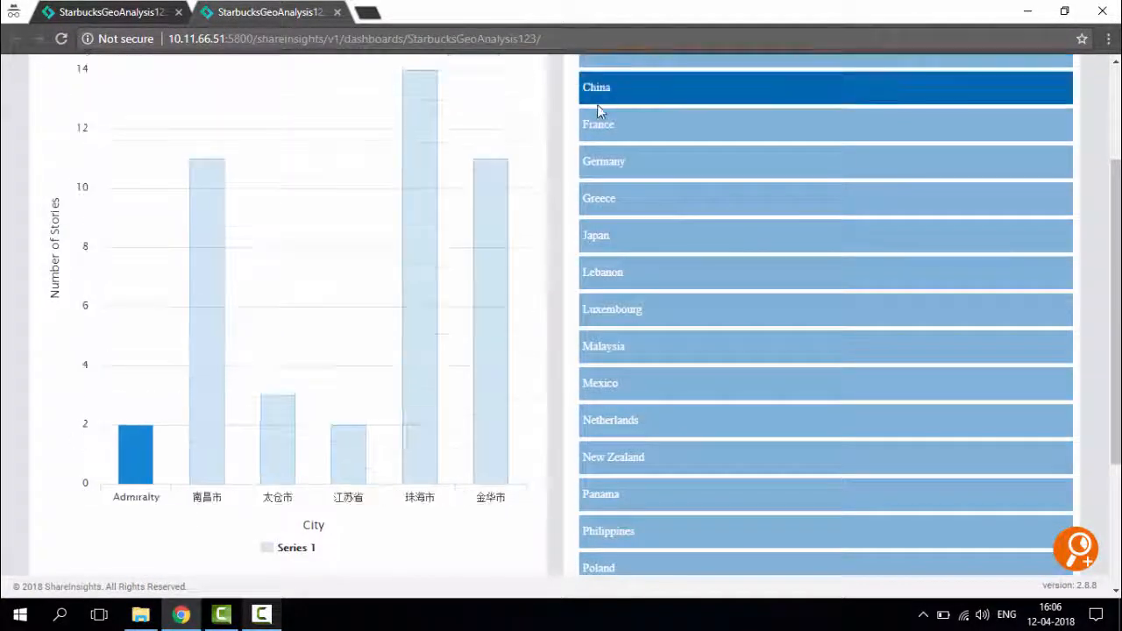